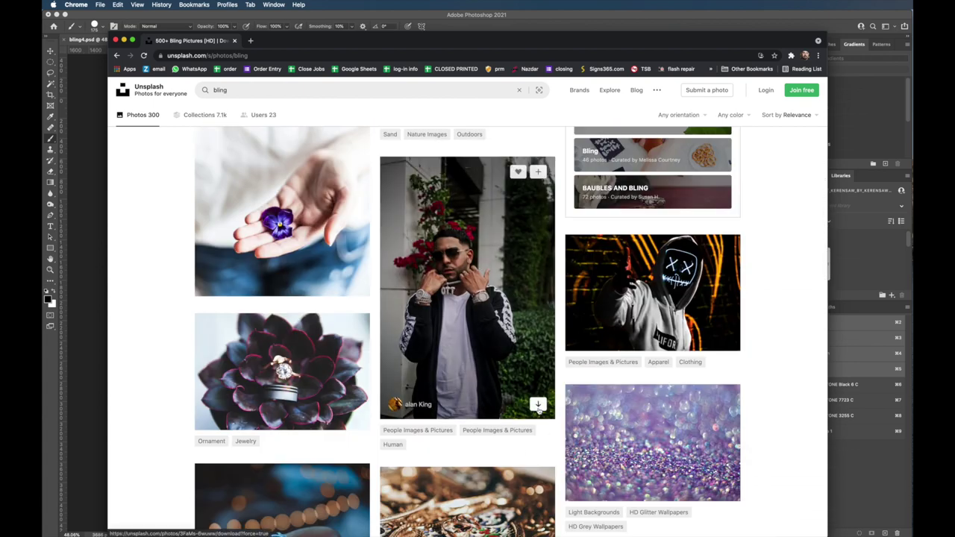
- Download the portrait of the man with the OTT necklace and crop it in Photoshop to his head and torso, about 4442 by 4847 px
left_click(538, 405)
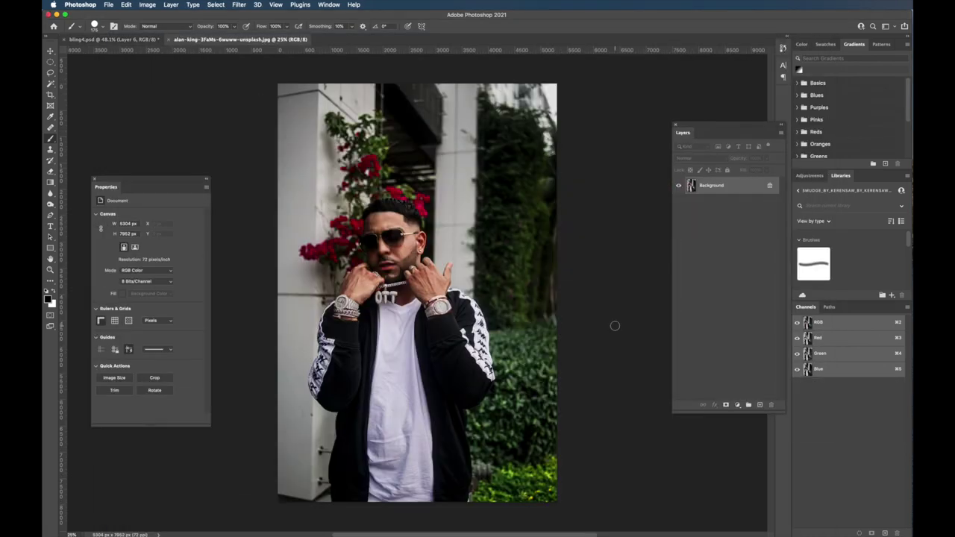
left_click(50, 61)
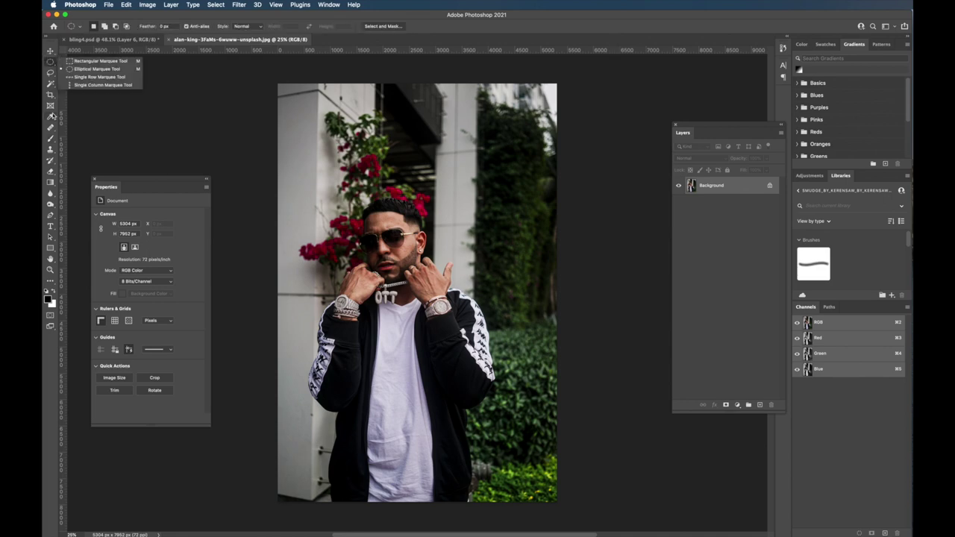
left_click(51, 96)
left_click_drag(420, 84, 409, 133)
left_click_drag(556, 299, 550, 288)
left_click_drag(425, 450, 429, 422)
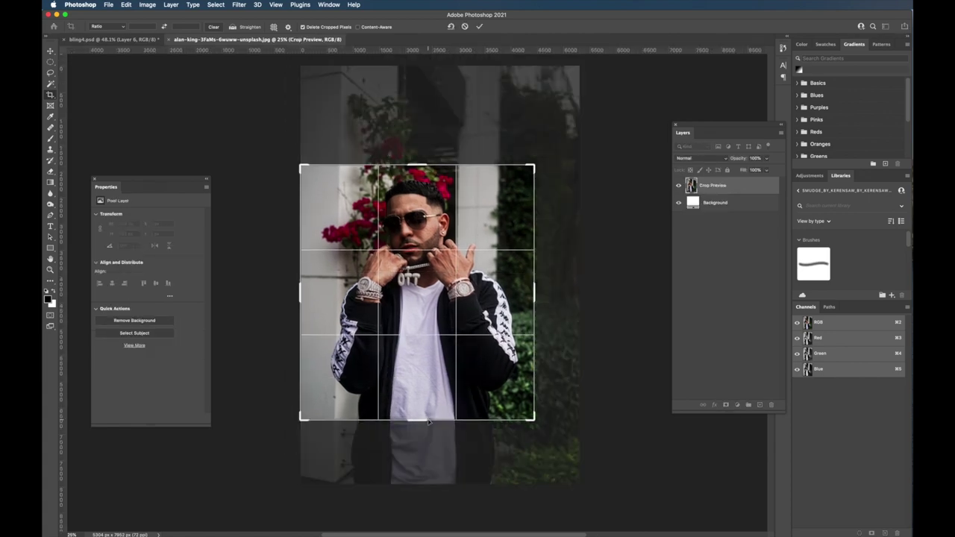
key("Return")
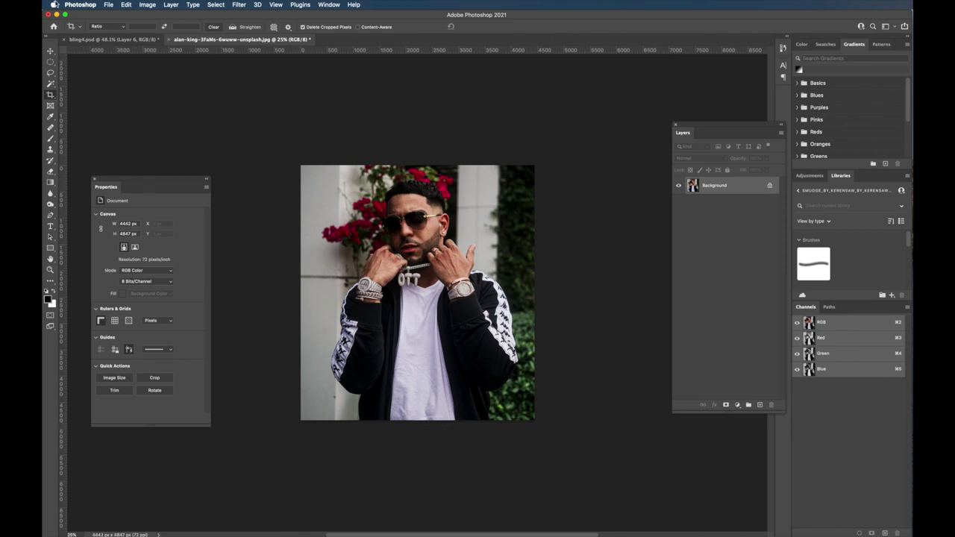
- Resize the cropped image to a width of 2500 pixels, keeping its proportions
left_click(146, 4)
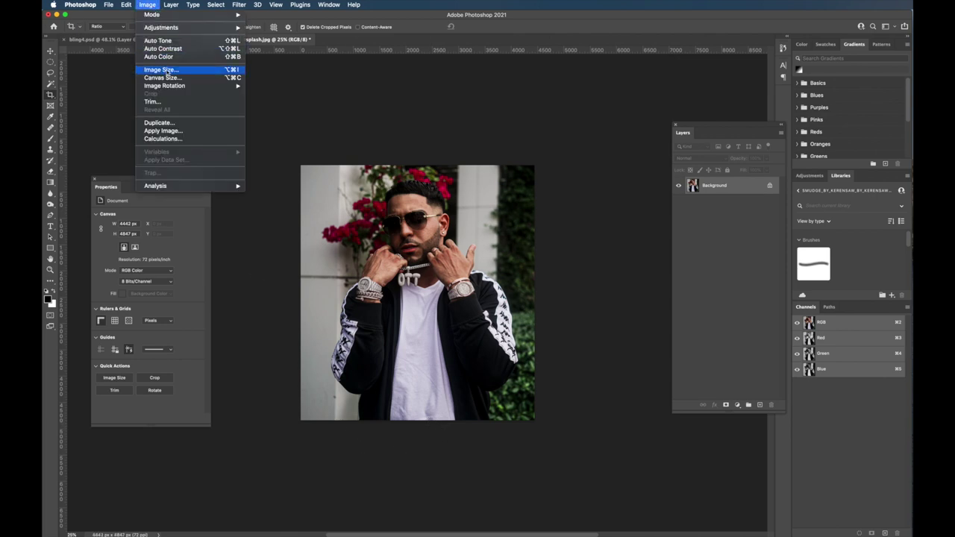
left_click(159, 69)
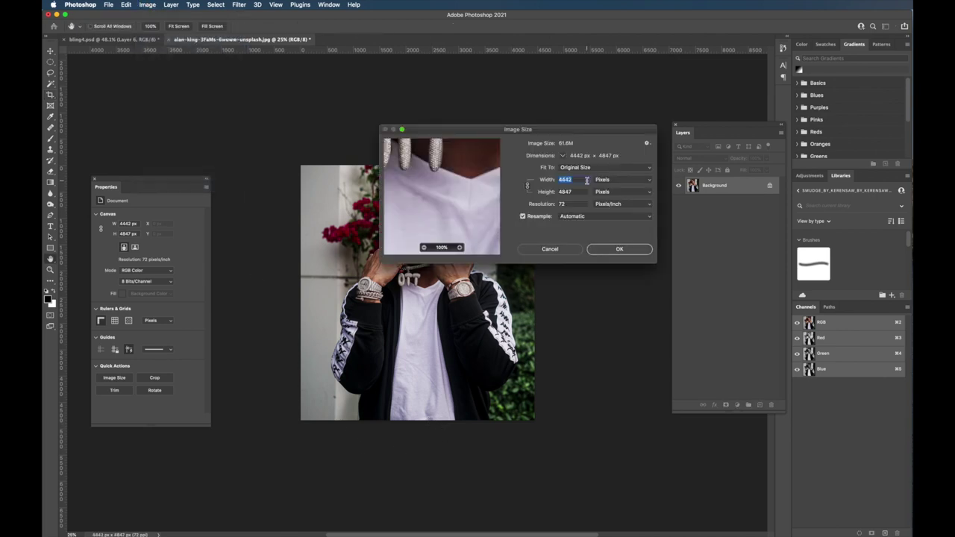
type("25")
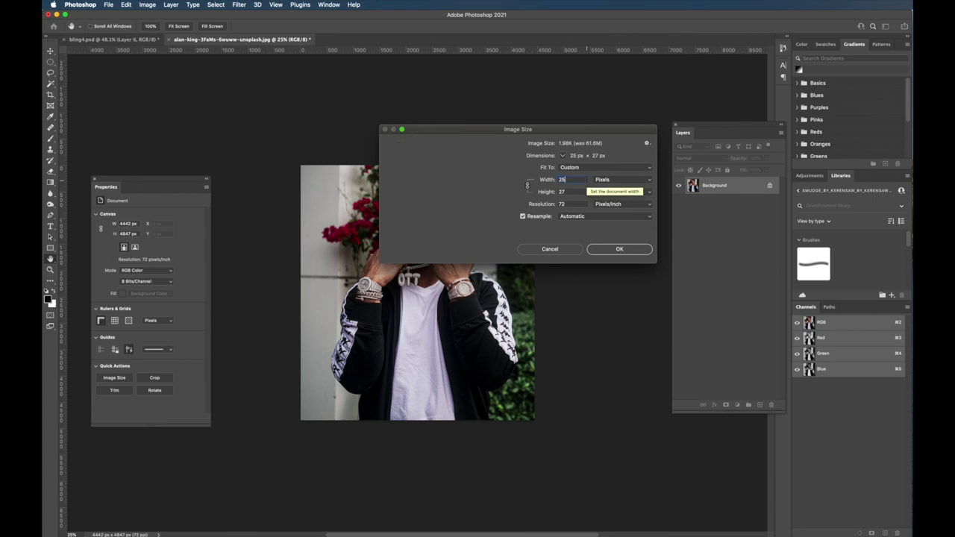
type("00")
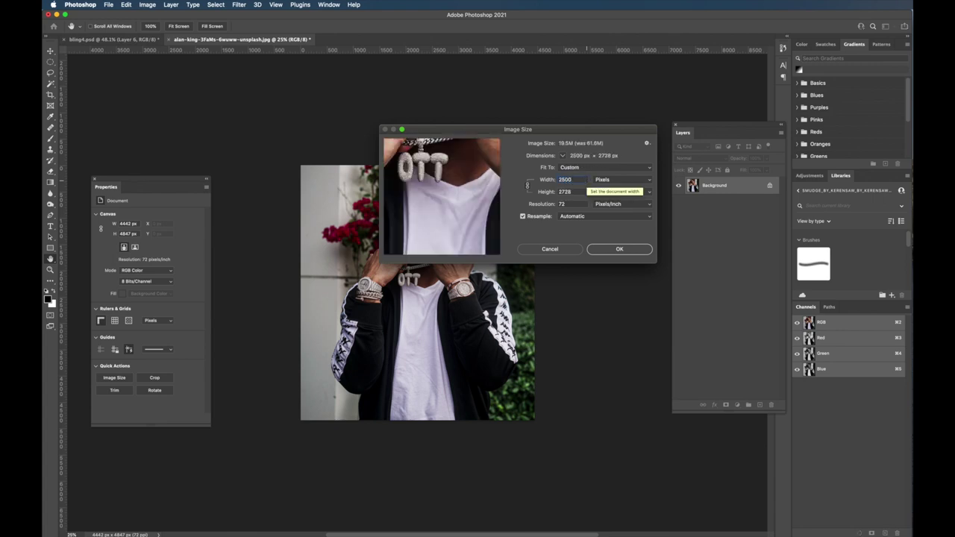
key("Return")
- Convert the locked background into a regular layer and remove the backdrop around the man
key("c")
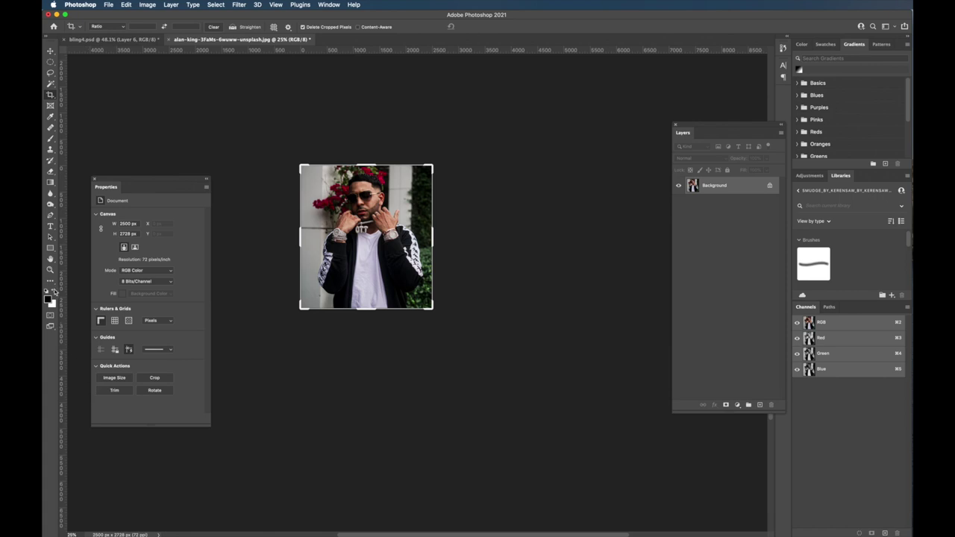
double_click(50, 269)
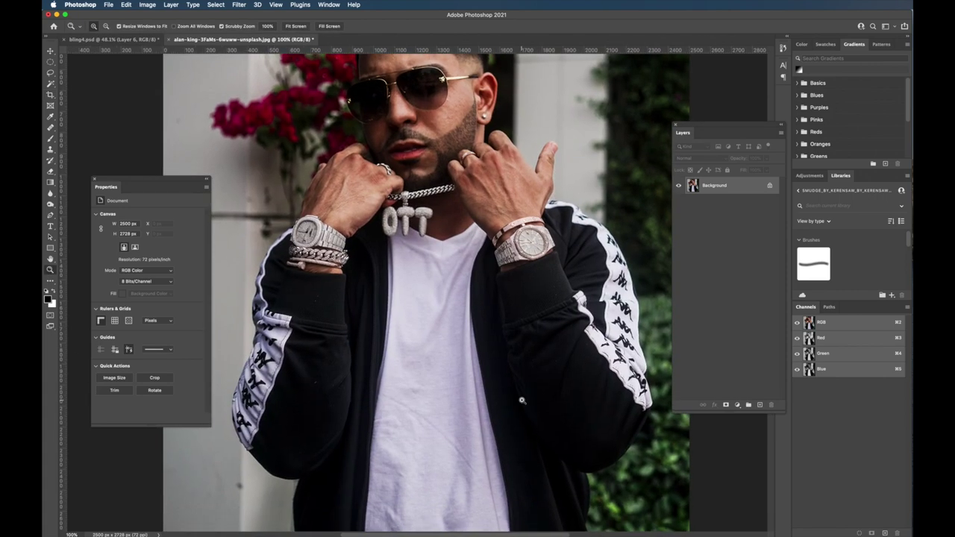
left_click(522, 401, "alt")
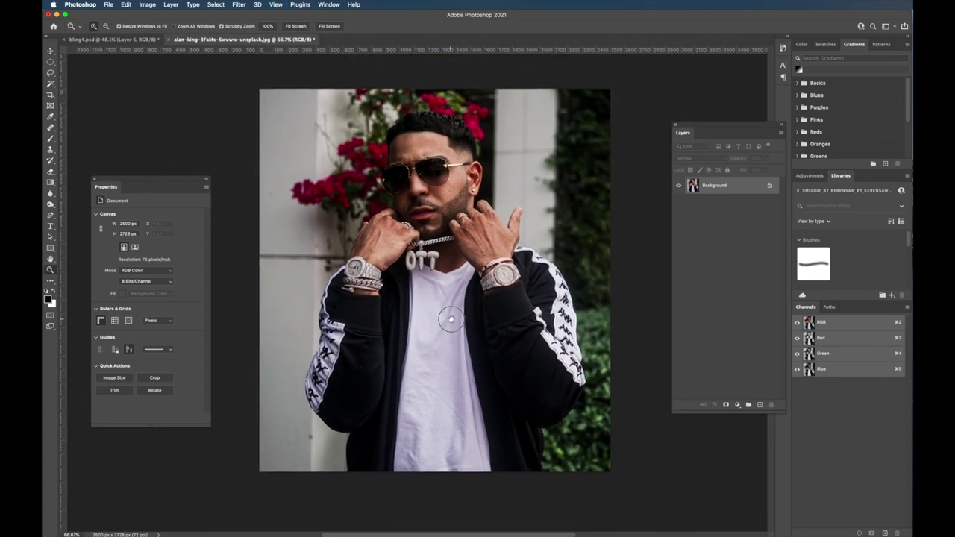
double_click(723, 187)
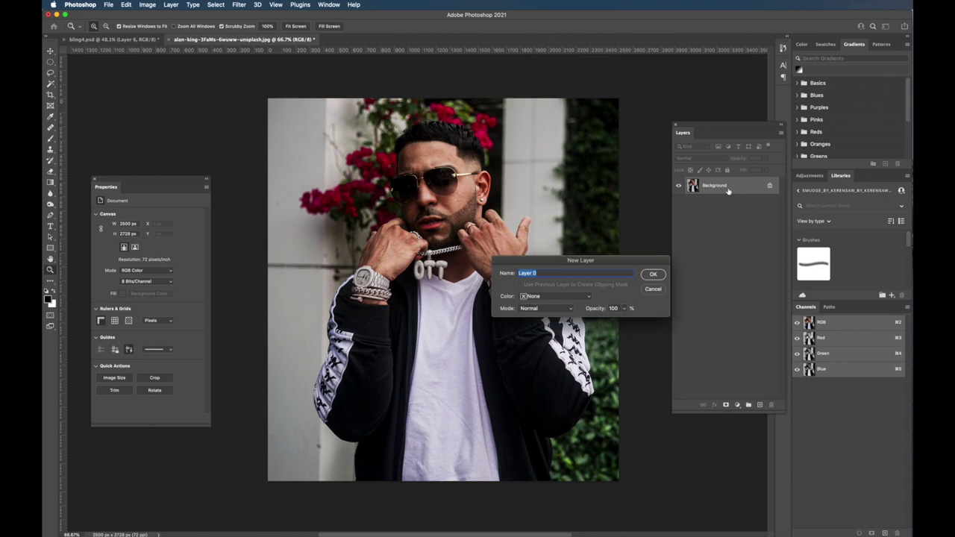
left_click(647, 274)
left_click(138, 321)
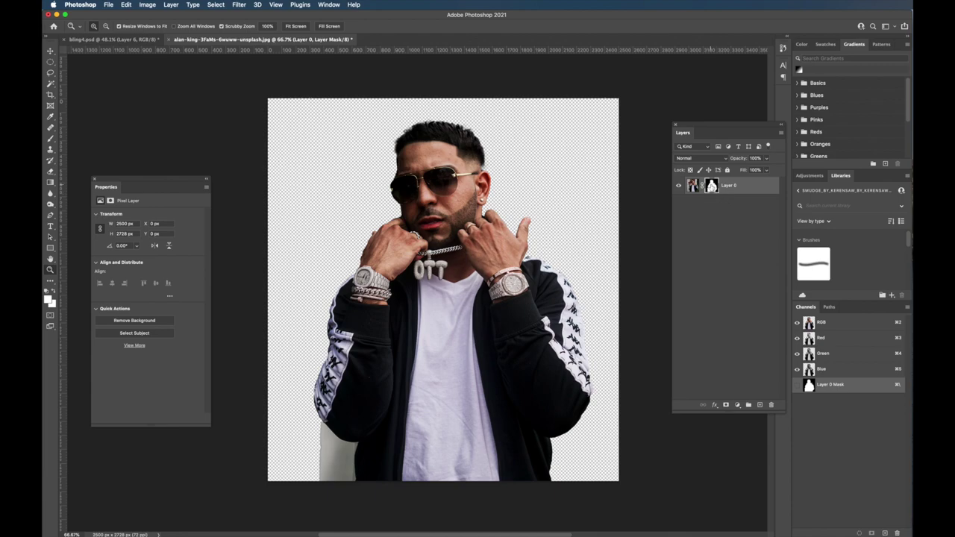
- Paint black on the layer mask to hide the leftover wall beneath the man's elbow beside his jacket
left_click(712, 186)
key("b")
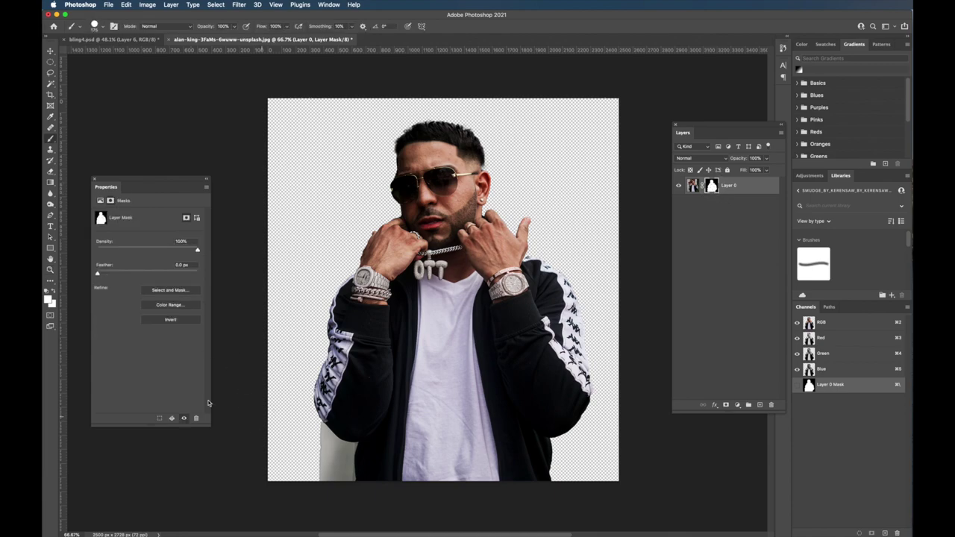
key("super+equal")
key("super+equal")
key("super+equal")
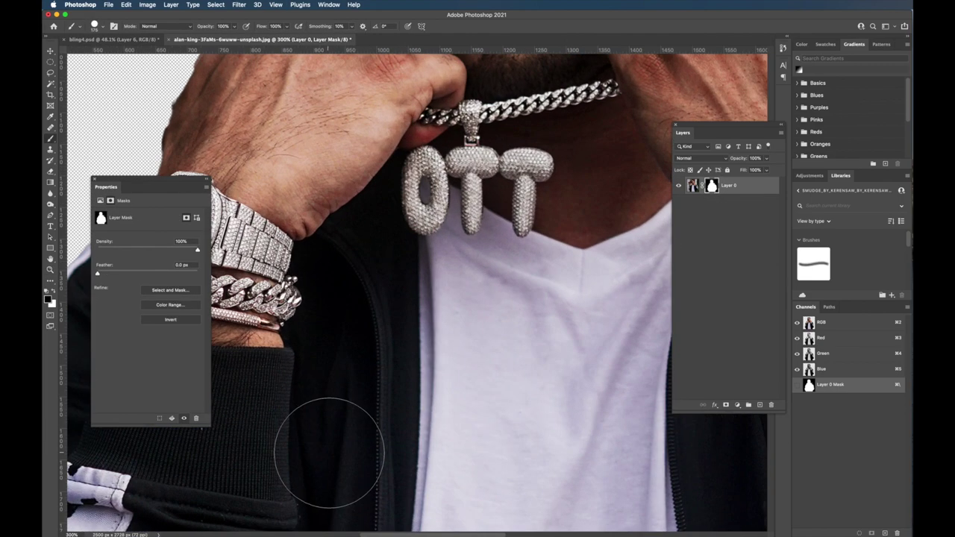
scroll(329, 492, "down", 10)
scroll(336, 500, "left", 5)
mouse_move(245, 108)
left_mouse_down()
mouse_move(252, 102)
mouse_move(311, 162)
mouse_move(363, 237)
mouse_move(391, 326)
mouse_move(399, 206)
mouse_move(296, 177)
mouse_move(262, 144)
mouse_move(368, 209)
mouse_move(383, 205)
mouse_move(395, 226)
mouse_move(401, 185)
mouse_move(348, 175)
mouse_move(284, 130)
left_mouse_up()
key("bracketleft")
key("super+0")
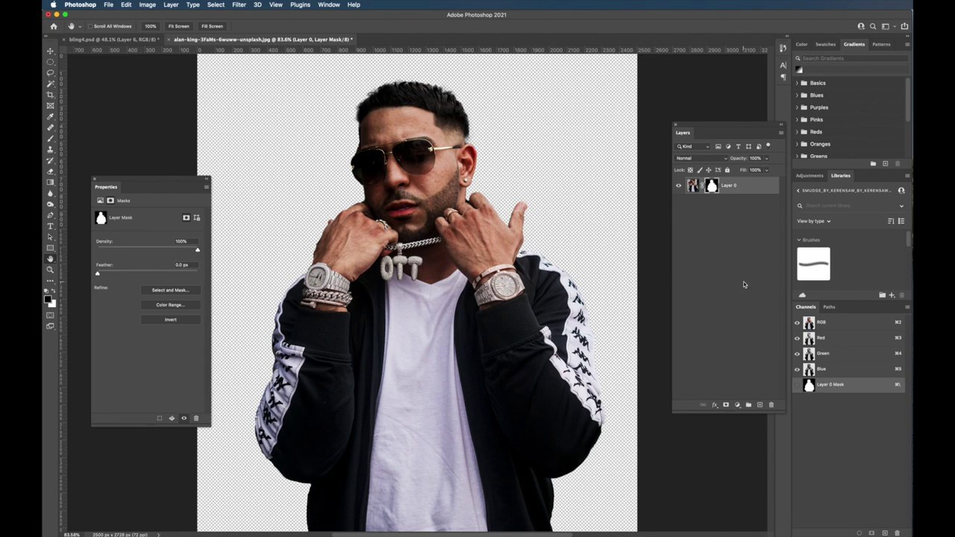
- Add a Hue/Saturation adjustment layer above the cutout with Saturation at -100
left_click(737, 405)
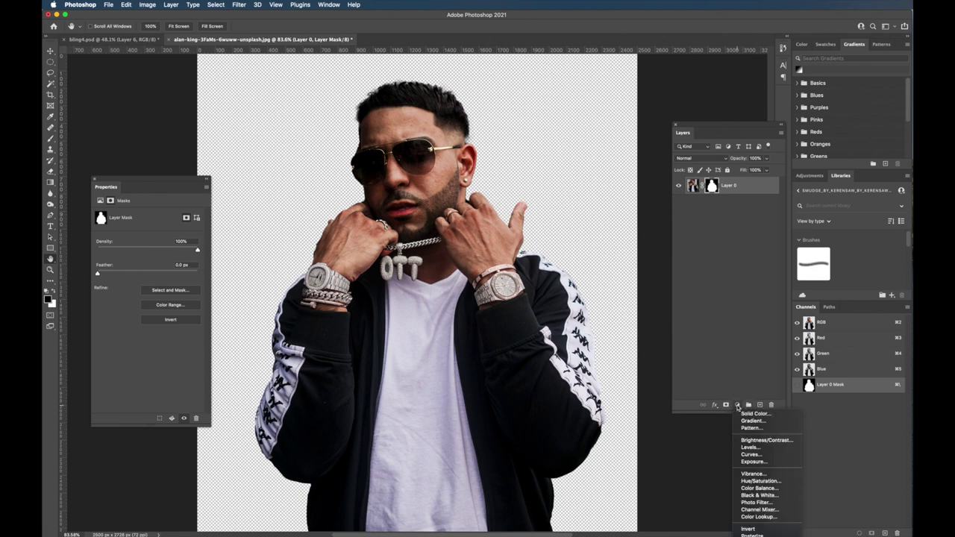
left_click(760, 481)
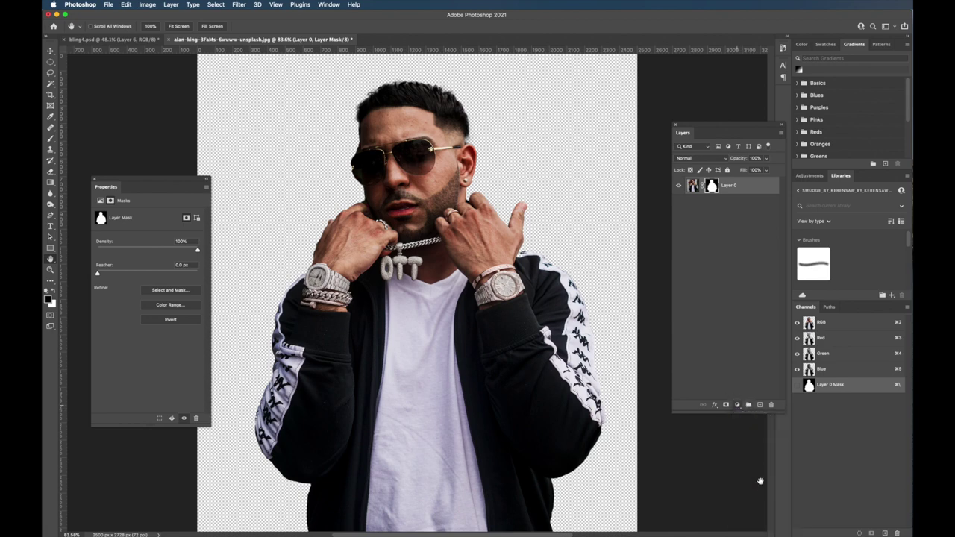
left_click_drag(112, 263, 77, 259)
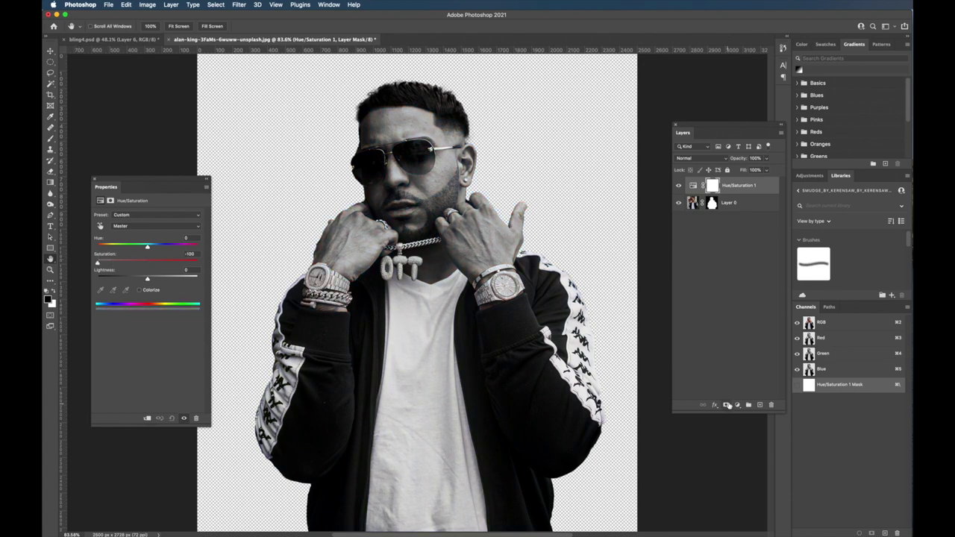
- Add a Solid Color fill layer in #8b6363 and set its blend mode to Hard Mix
left_click(738, 406)
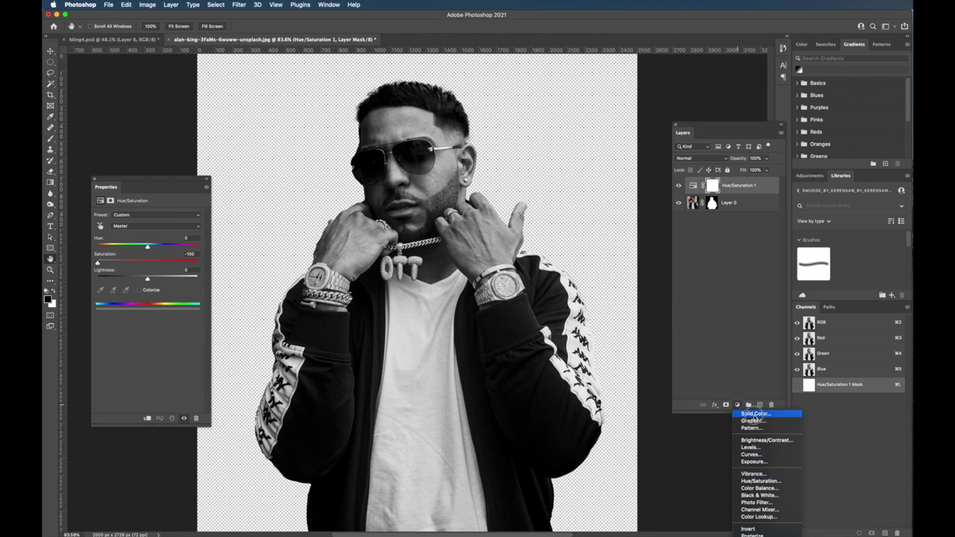
left_click(755, 414)
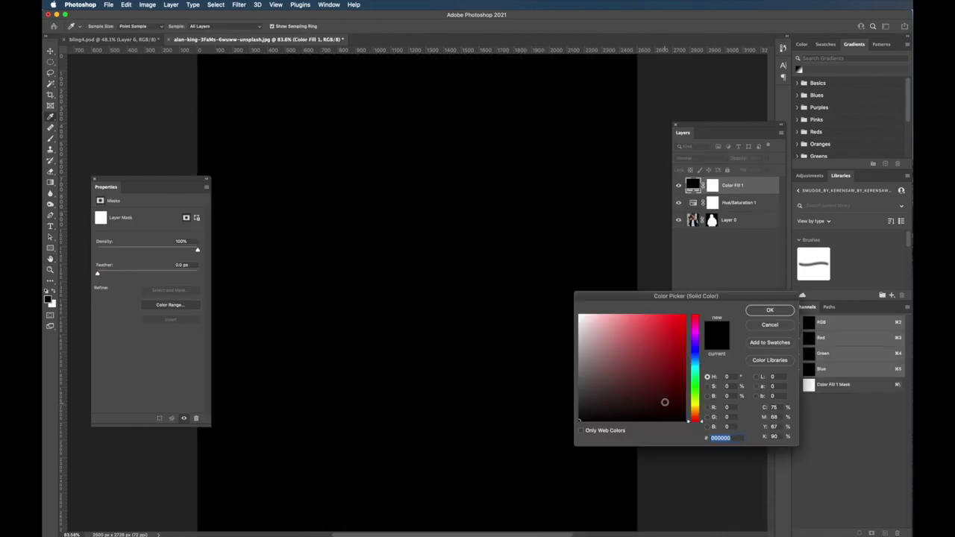
left_click_drag(608, 384, 610, 364)
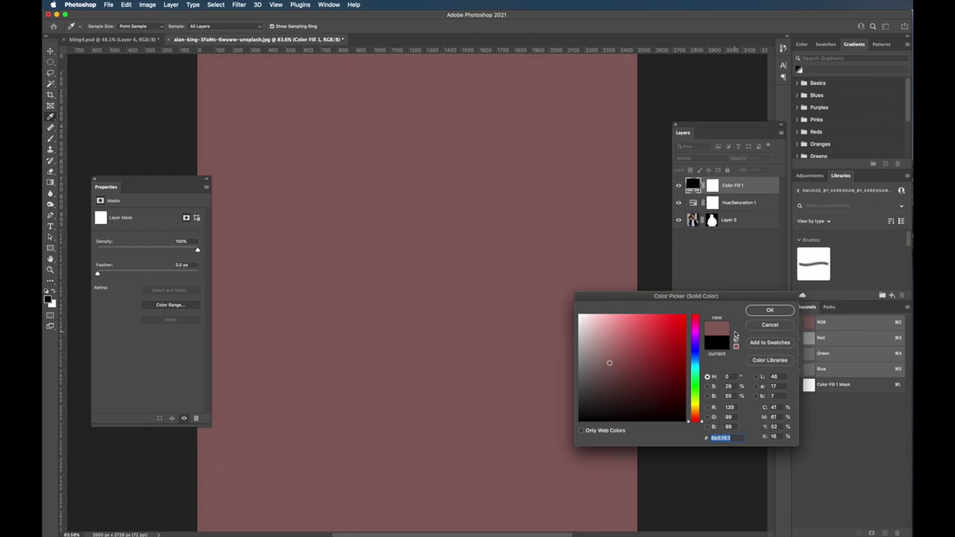
left_click(763, 312)
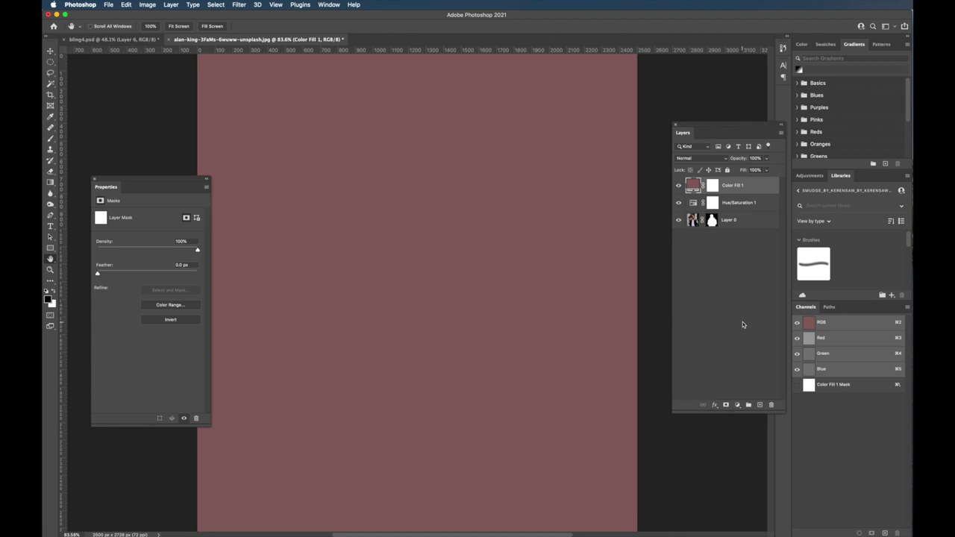
left_click(697, 159)
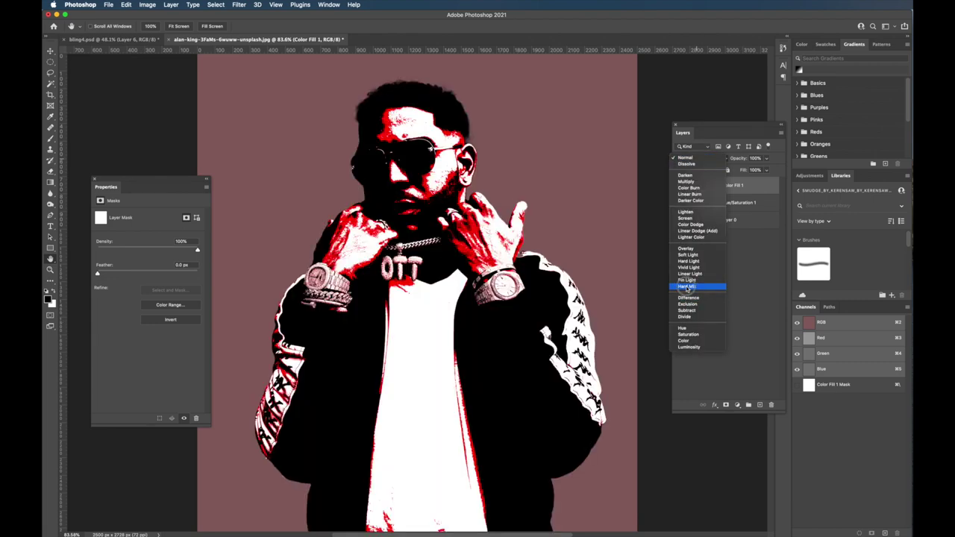
left_click(687, 287)
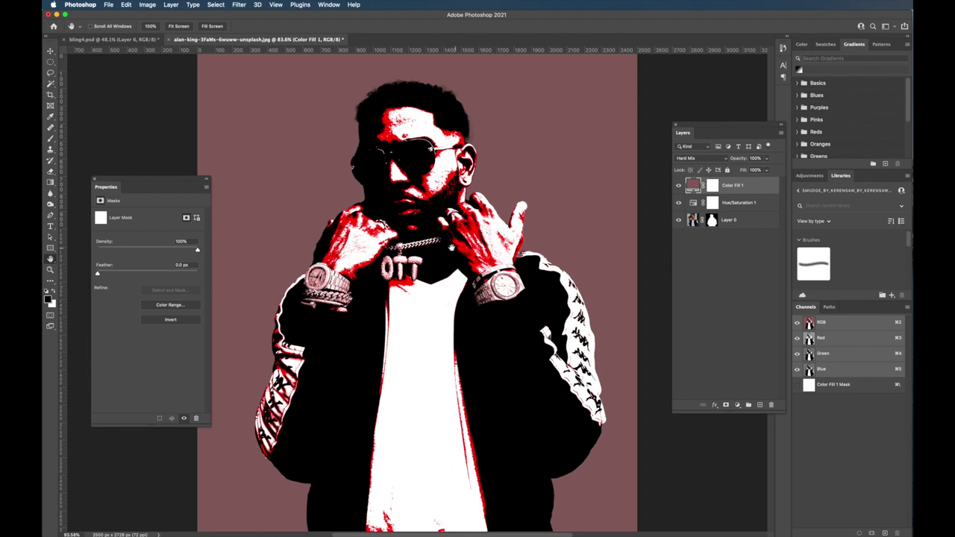
- Change the solid color fill to the brown #8b7863 by shifting its hue to 32°
double_click(694, 186)
left_click_drag(671, 295, 427, 302)
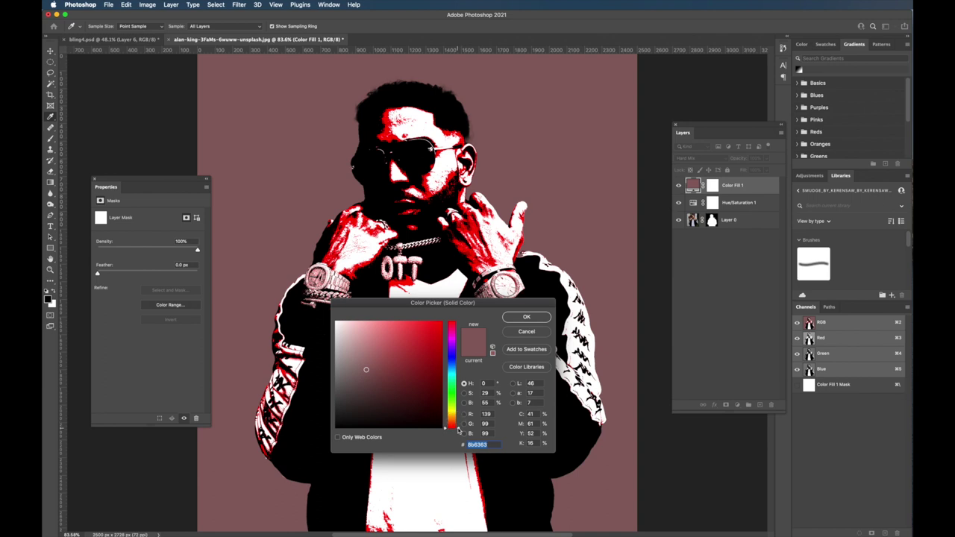
left_click_drag(457, 427, 457, 420)
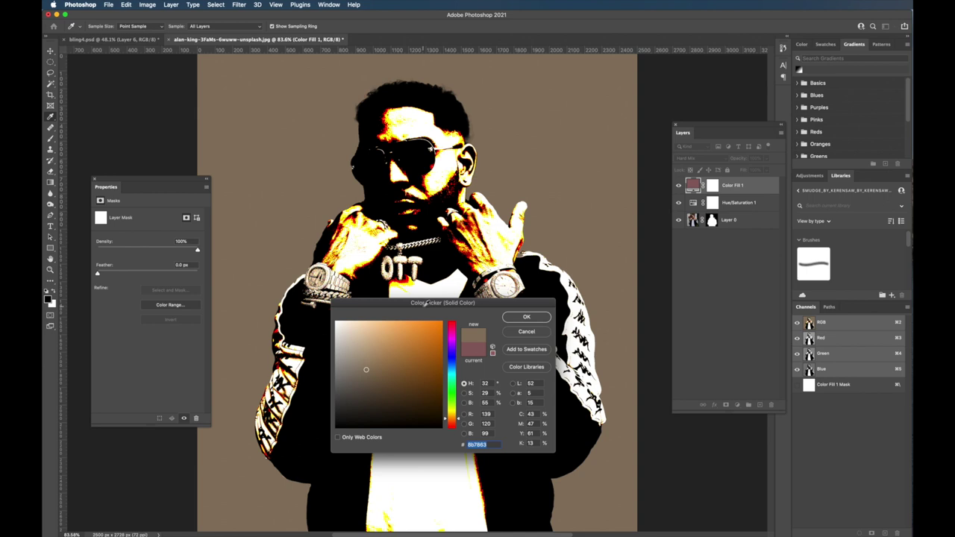
left_click(526, 318)
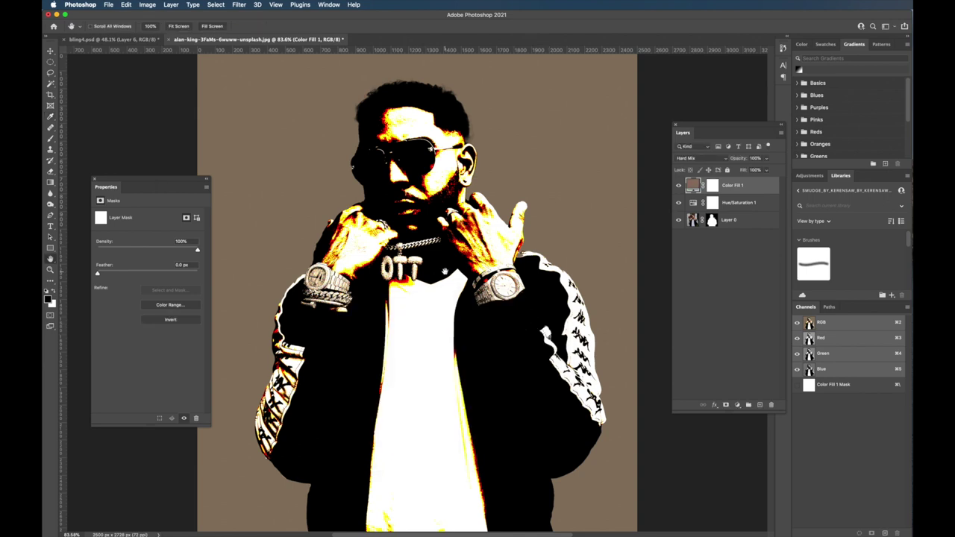
- Add a Black & White adjustment layer on top with Blues at 40 and Magentas at 60
left_click(738, 405)
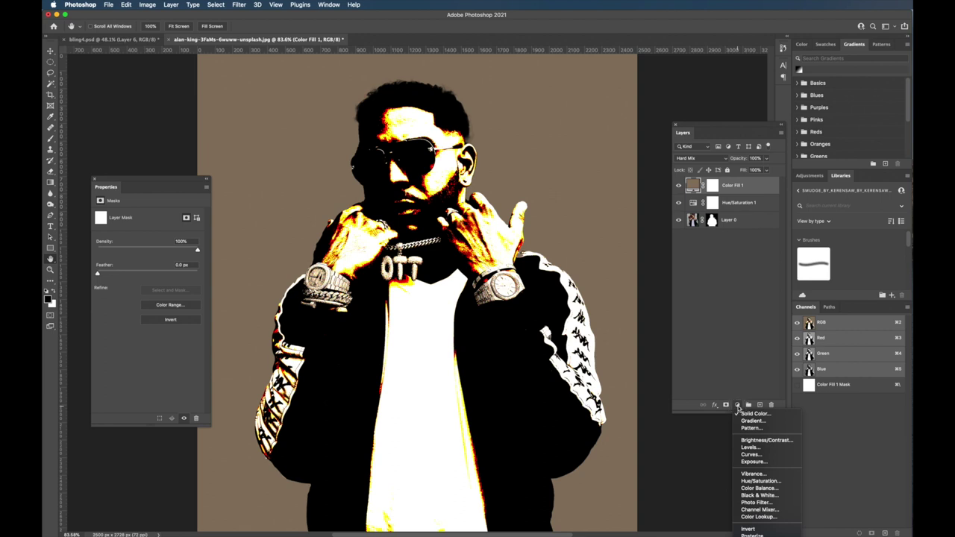
left_click(755, 495)
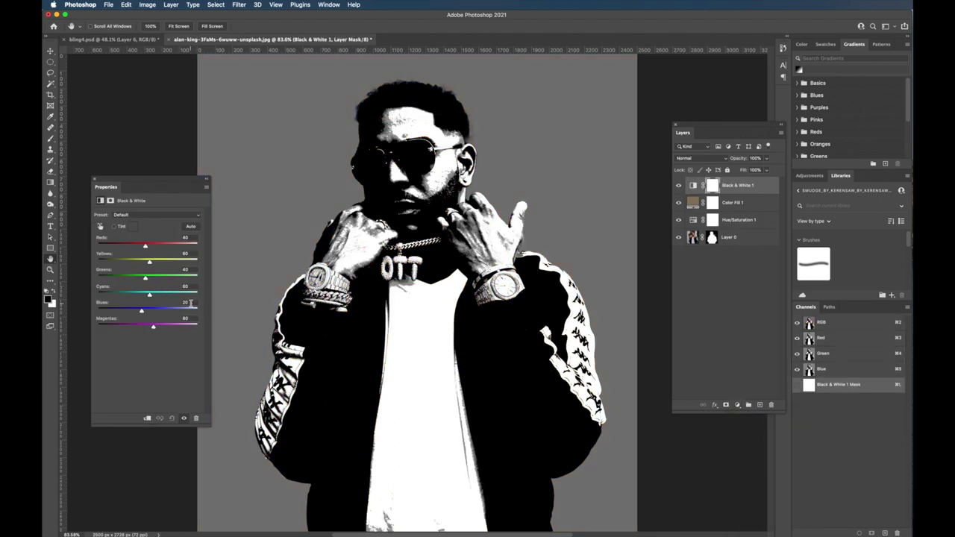
double_click(187, 302)
type("4")
- Add a Gradient Map adjustment layer on top and give its gradient a green #1c7f6e color stop at 40%
left_click(738, 407)
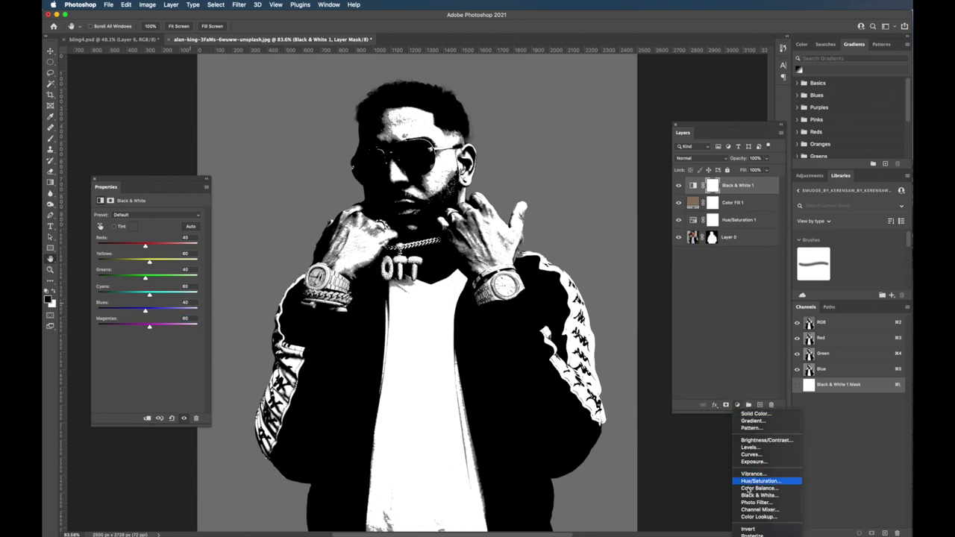
left_click(754, 534)
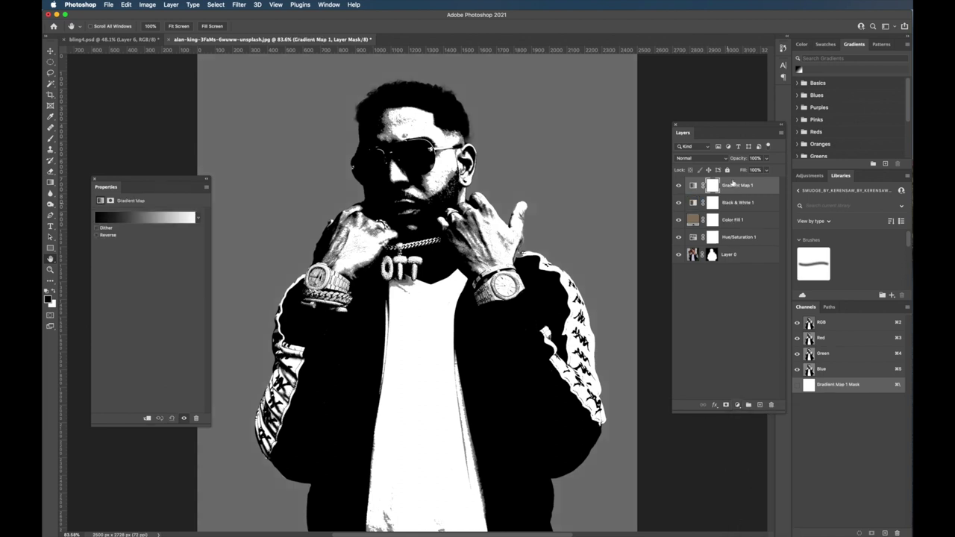
left_click(132, 218)
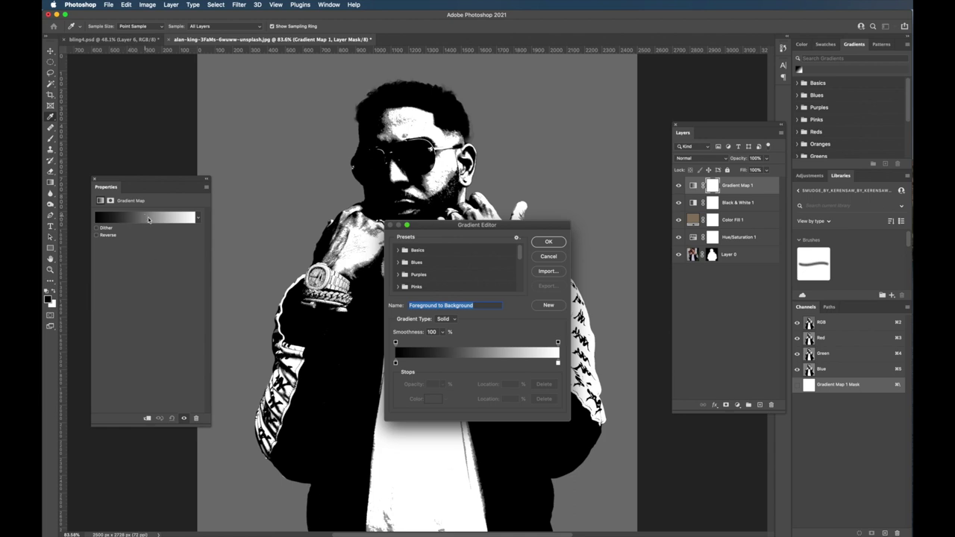
left_click_drag(471, 225, 431, 231)
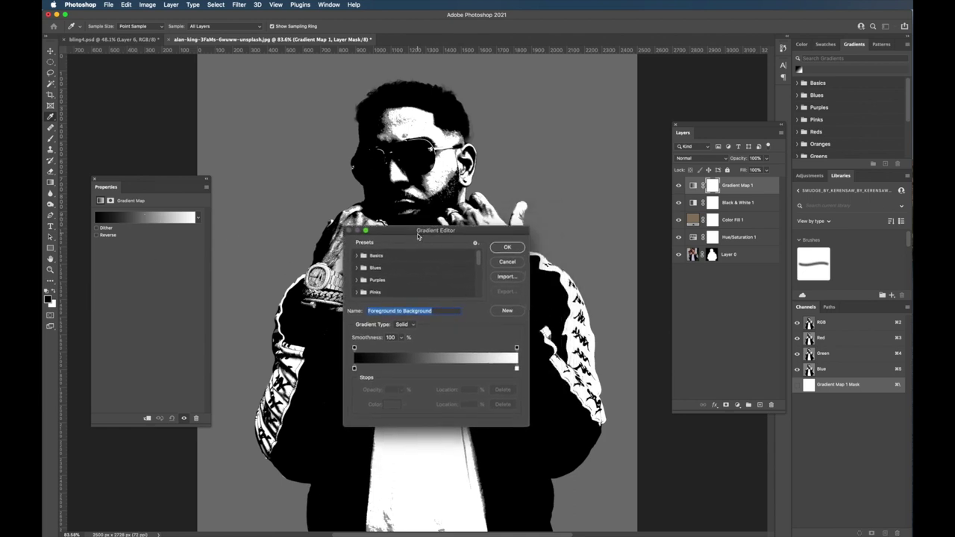
left_click(401, 368)
left_click(392, 404)
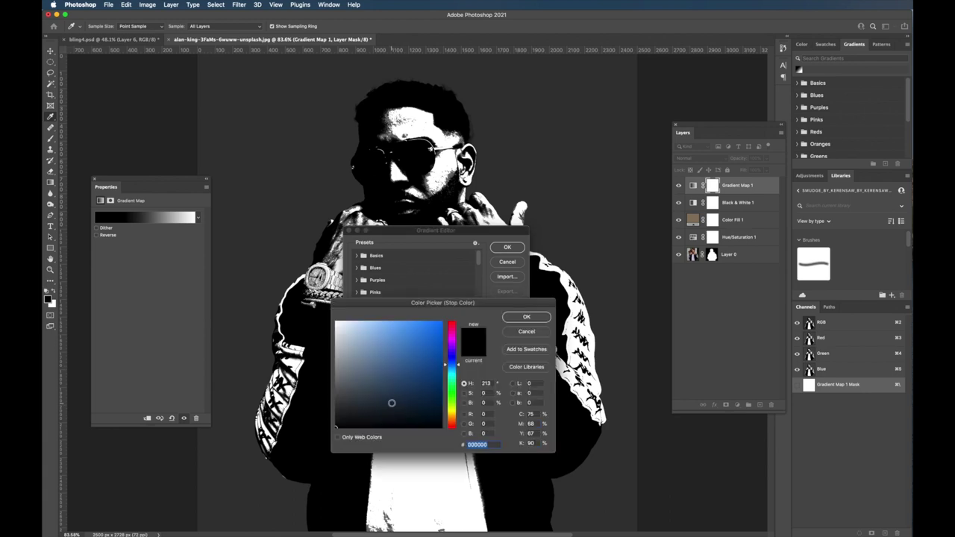
mouse_move(411, 380)
left_mouse_down()
mouse_move(421, 387)
mouse_move(418, 375)
left_mouse_up()
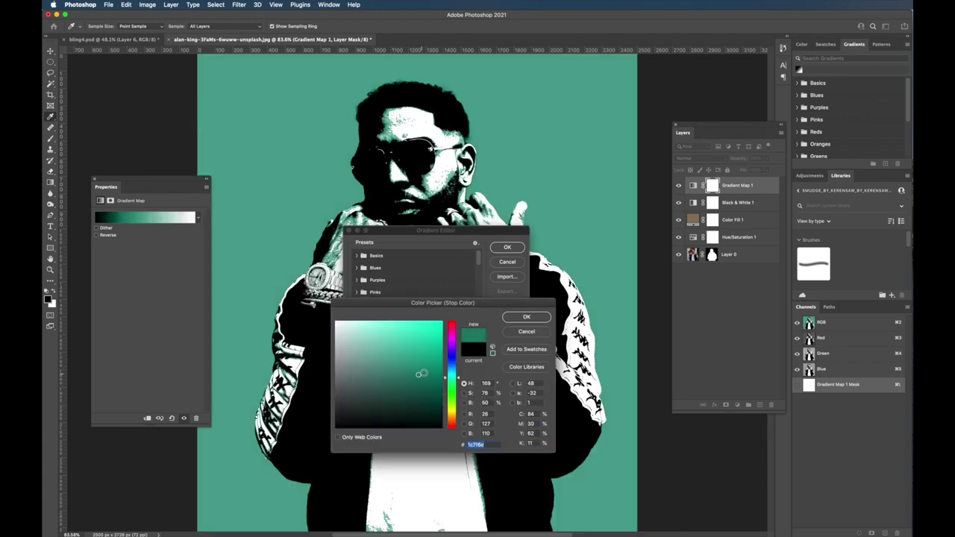
left_click(527, 317)
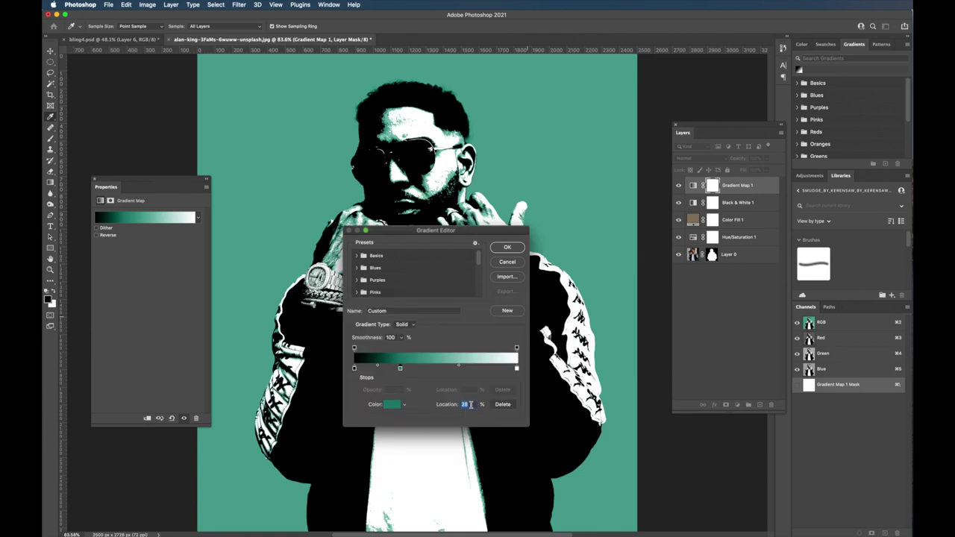
type("40")
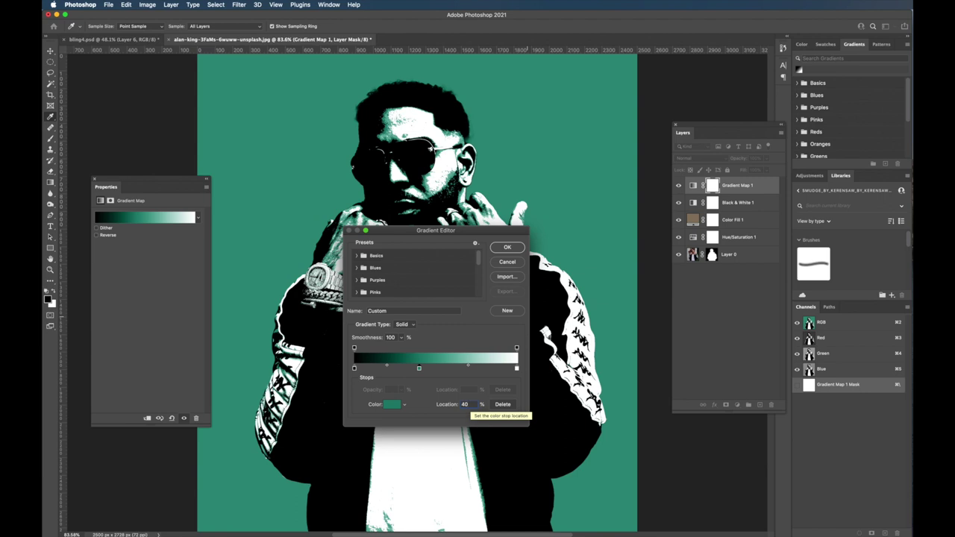
- Add a second color stop at 60% in light green #8cde96 and apply the gradient
left_click(479, 368)
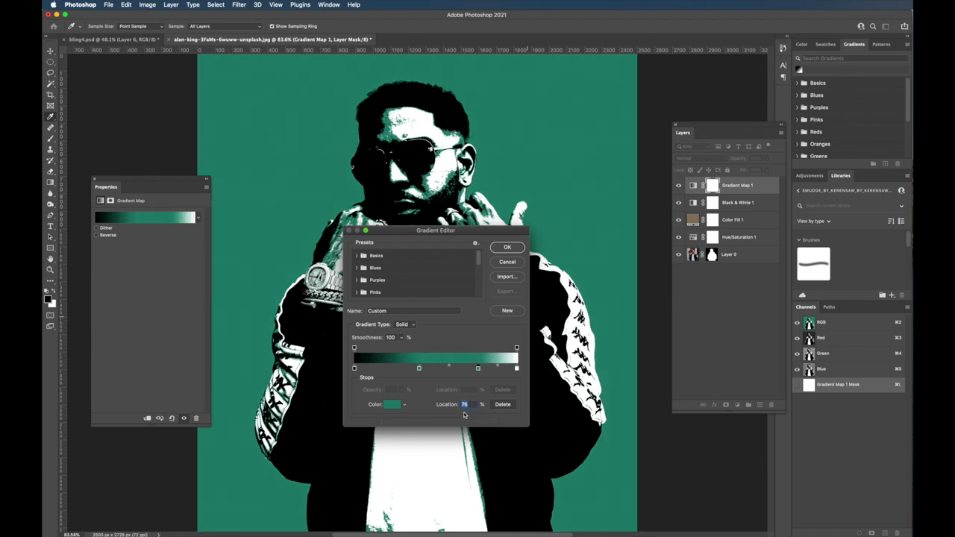
type("60")
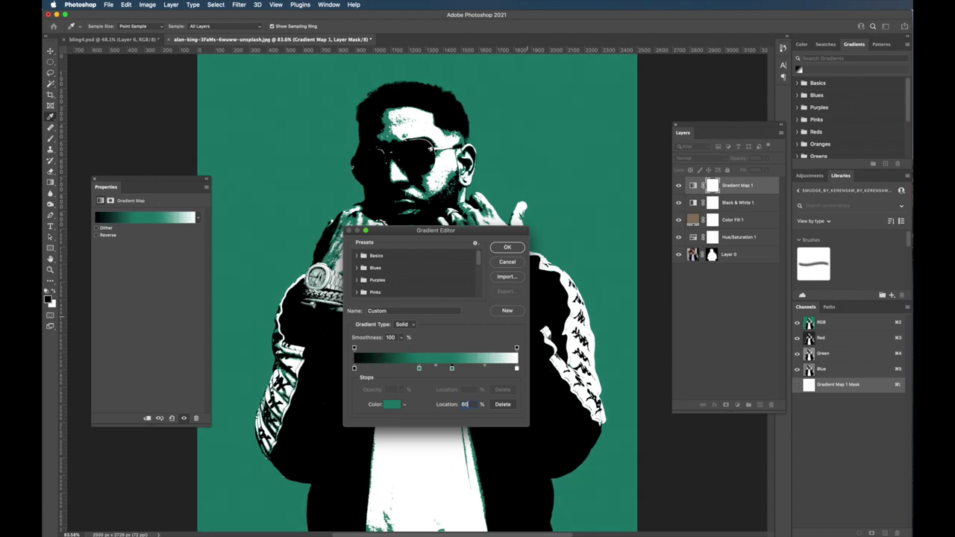
left_click(389, 406)
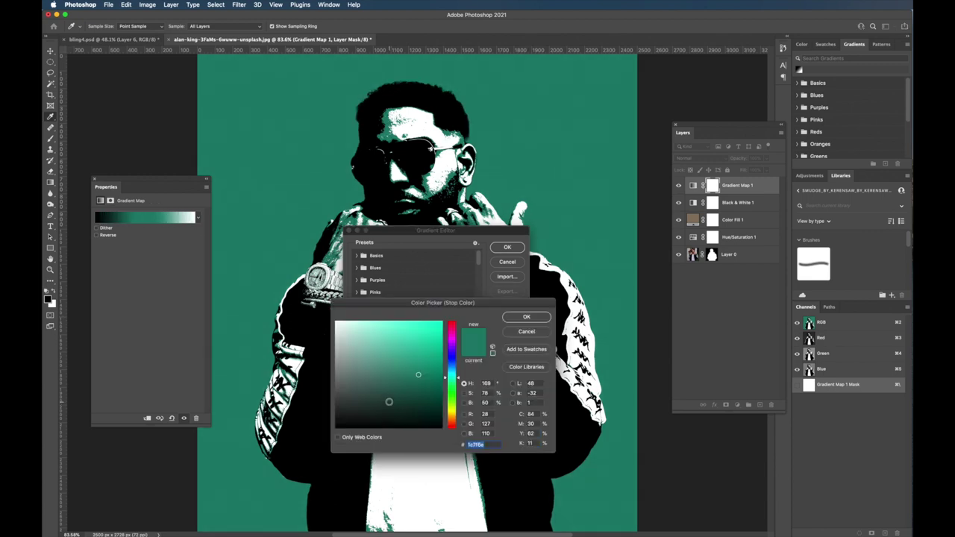
left_click(452, 391)
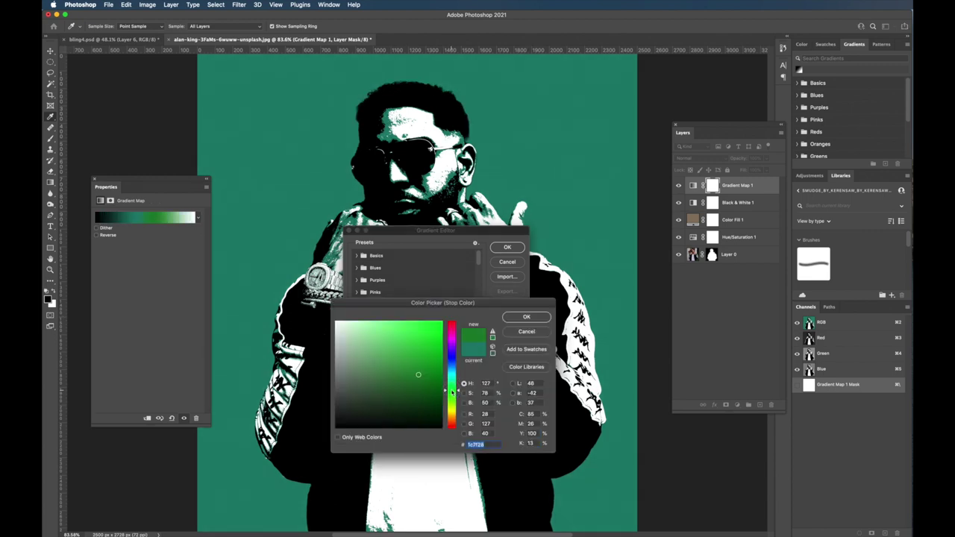
left_click(389, 335)
left_click_drag(389, 335, 374, 335)
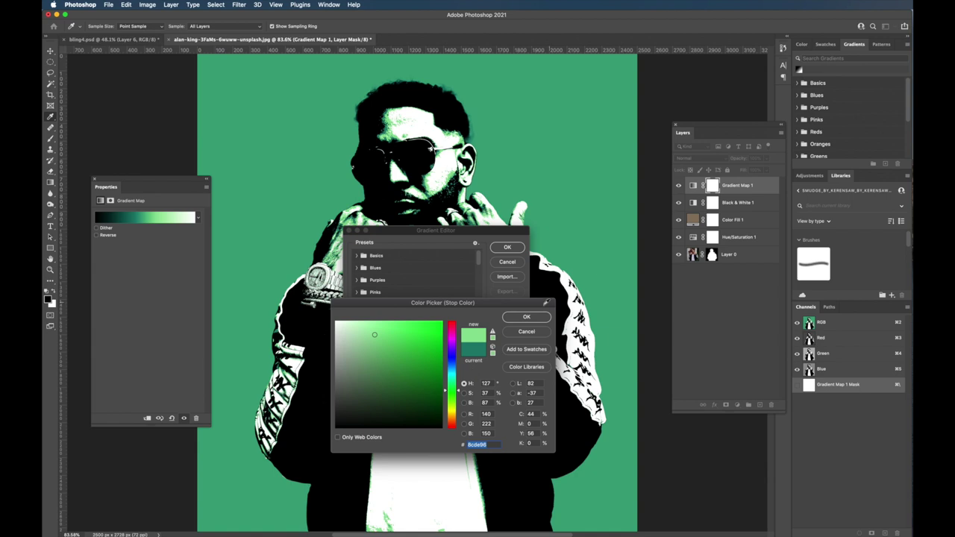
left_click(527, 317)
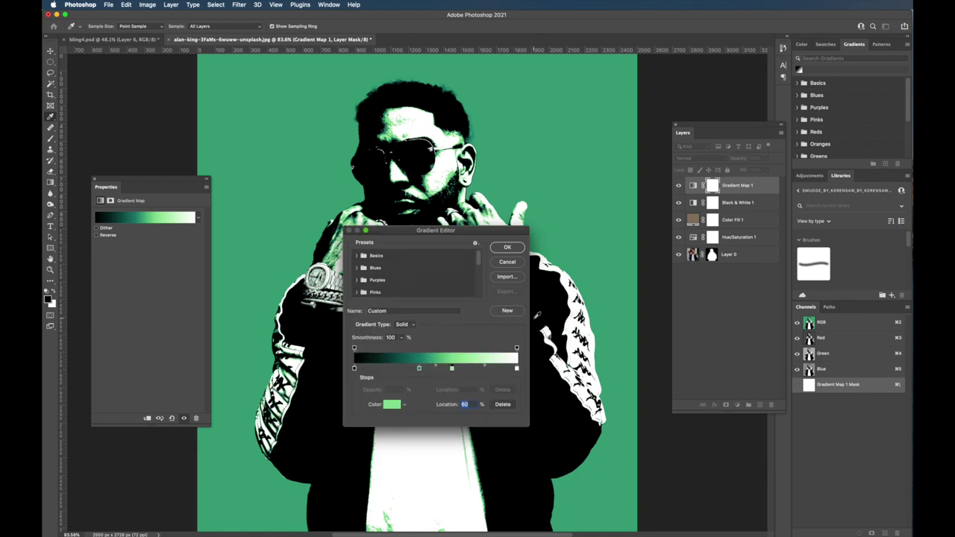
left_click(508, 247)
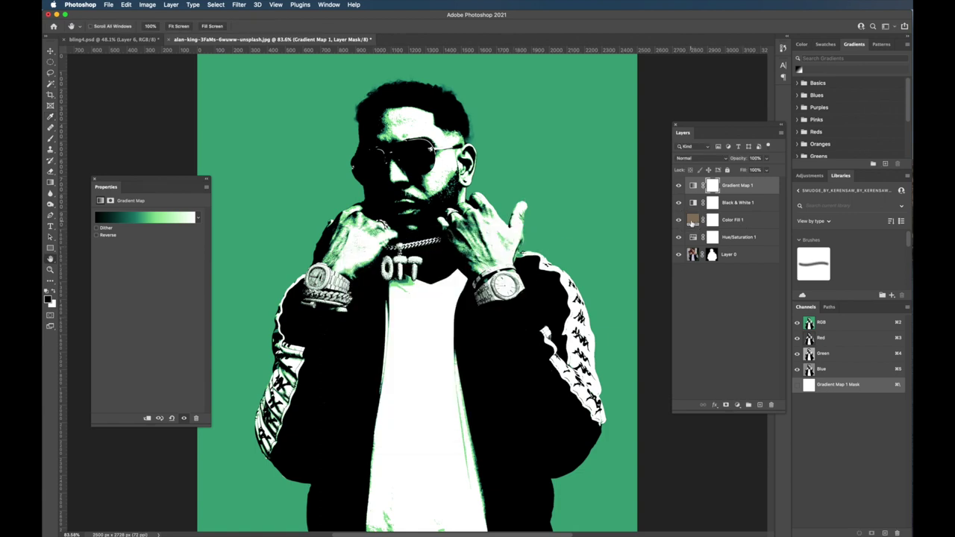
- Change the solid color fill layer to the darker brown #897154
left_click(692, 221)
double_click(692, 222)
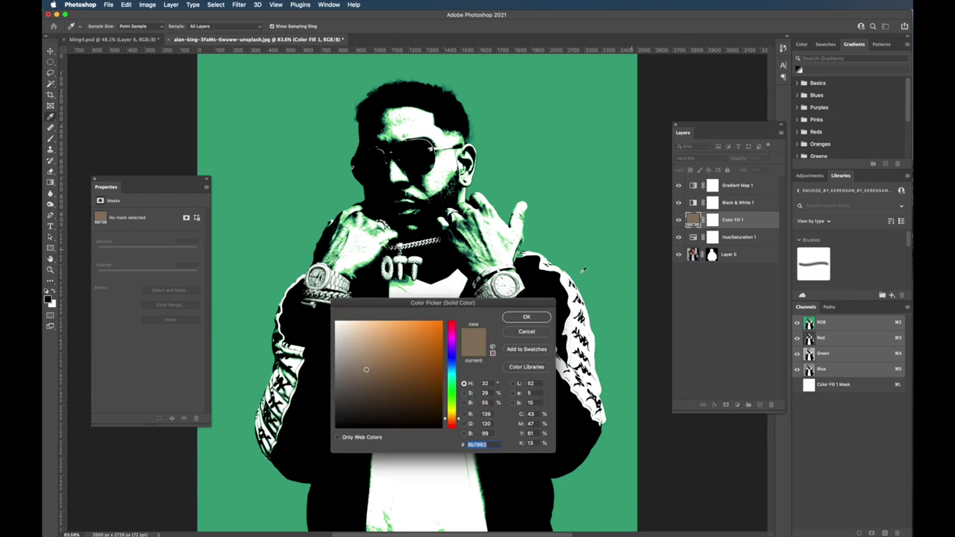
left_click_drag(429, 306, 623, 109)
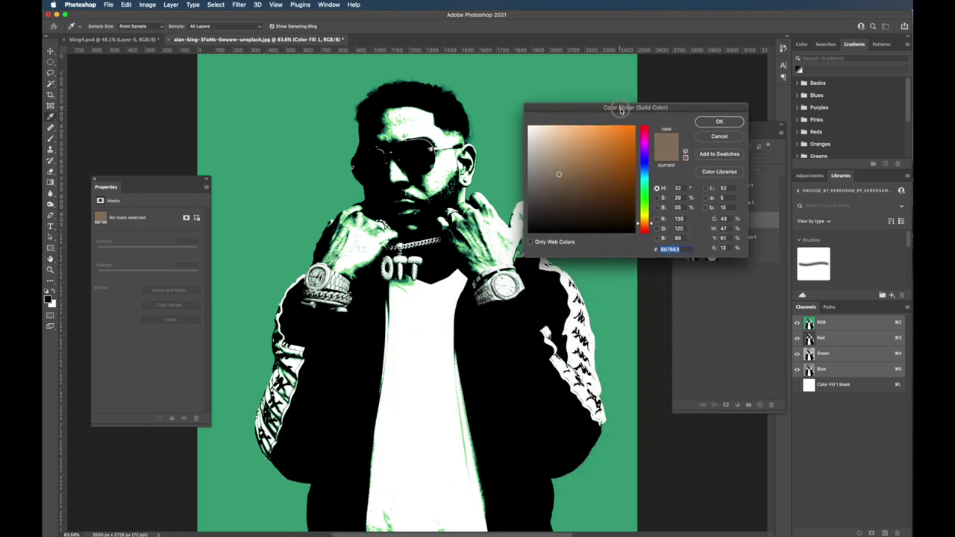
left_click_drag(560, 174, 548, 170)
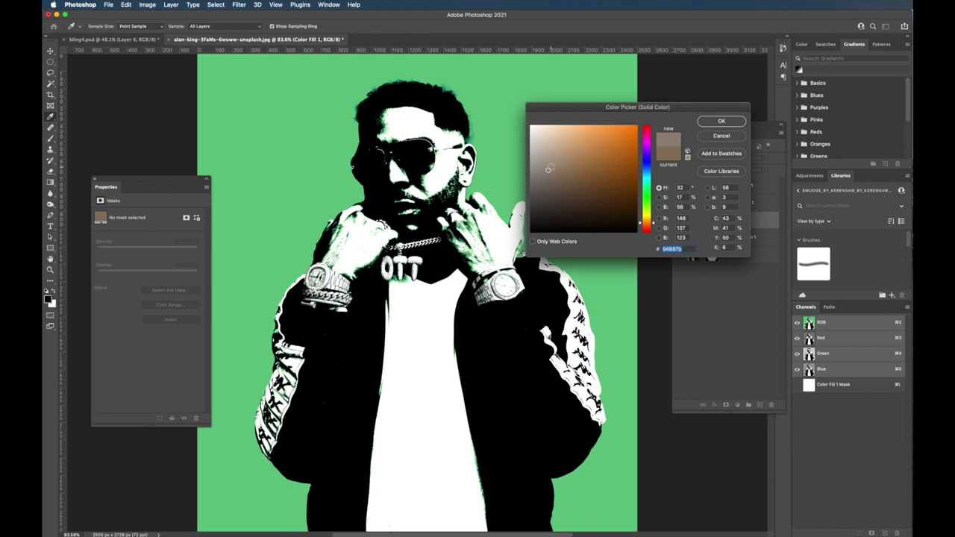
left_click_drag(548, 170, 570, 173)
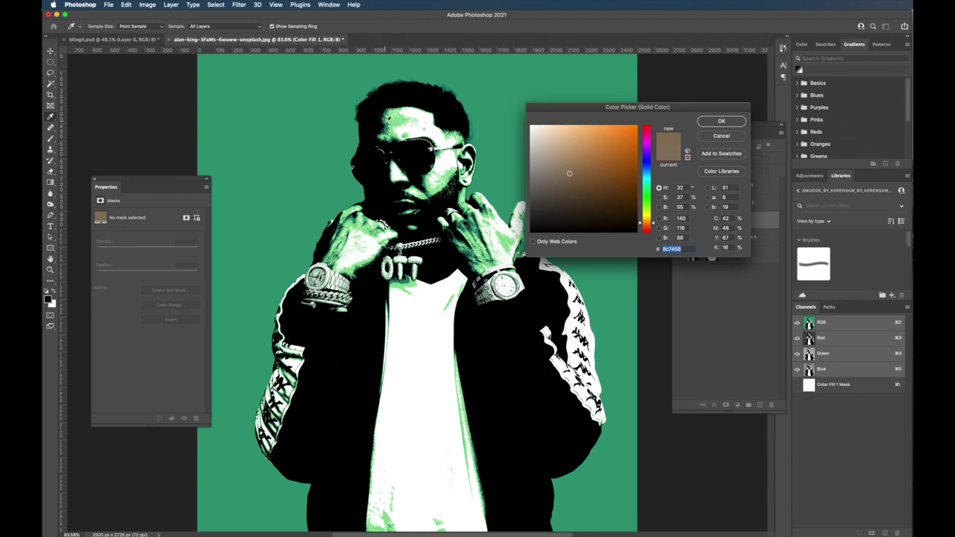
left_click_drag(570, 173, 571, 175)
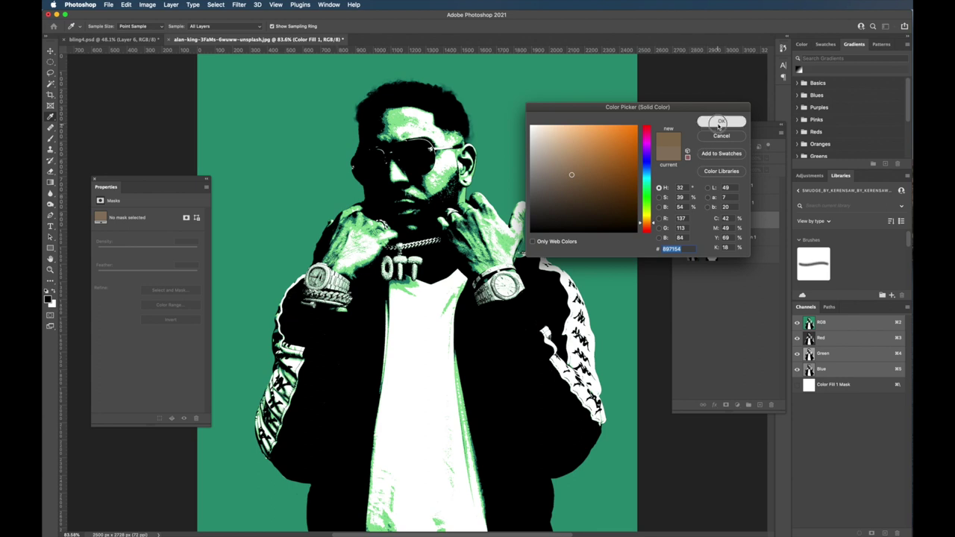
left_click(719, 127)
- Convert the portrait cutout layer, Layer 0, to a smart object
left_click(729, 258)
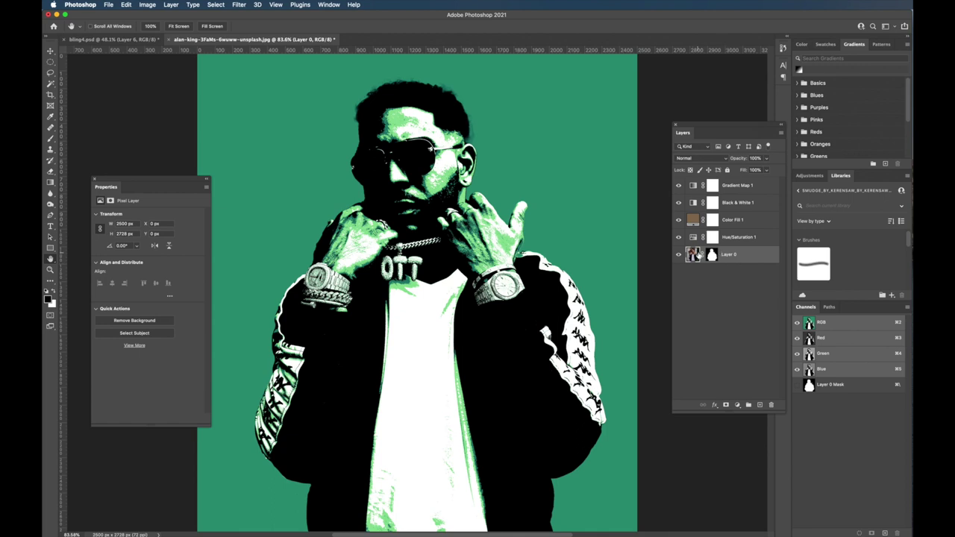
right_click(733, 256)
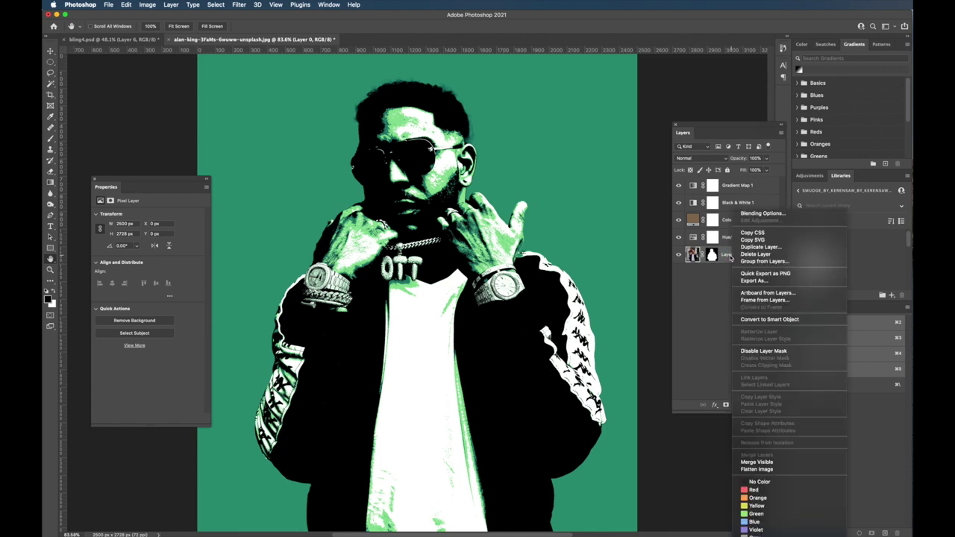
left_click(769, 320)
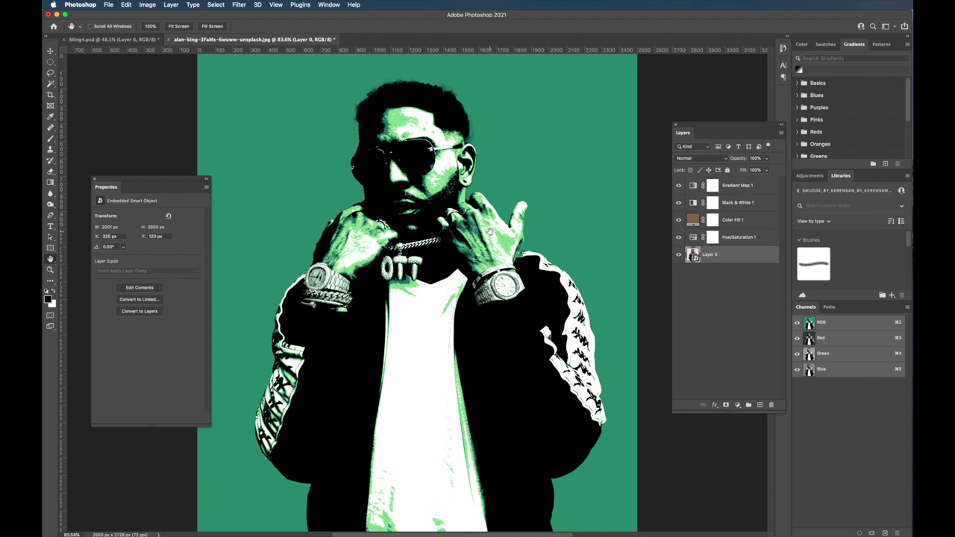
- Start a Shadows/Highlights adjustment on the portrait smart object and set the Shadows Amount to 80%, comparing with the preview off and on
left_click(146, 5)
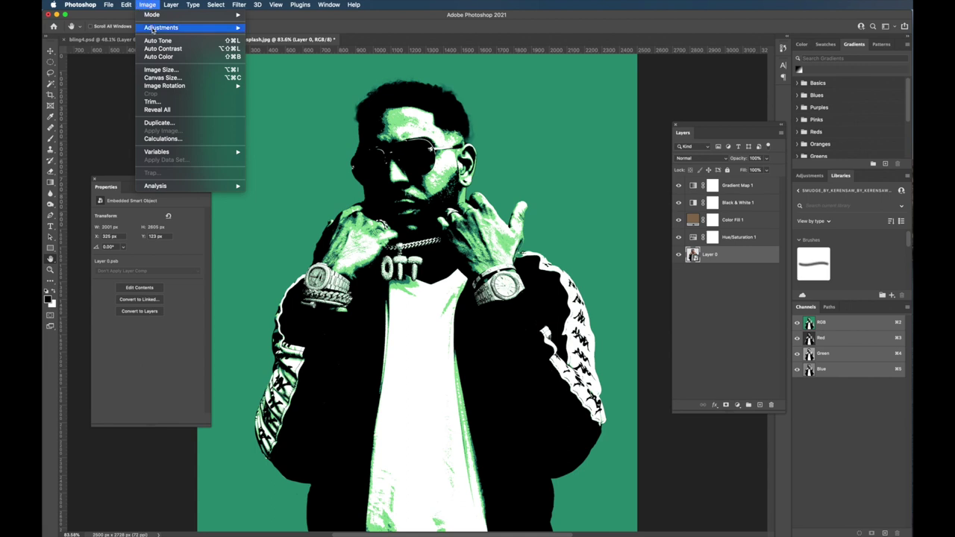
mouse_move(153, 28)
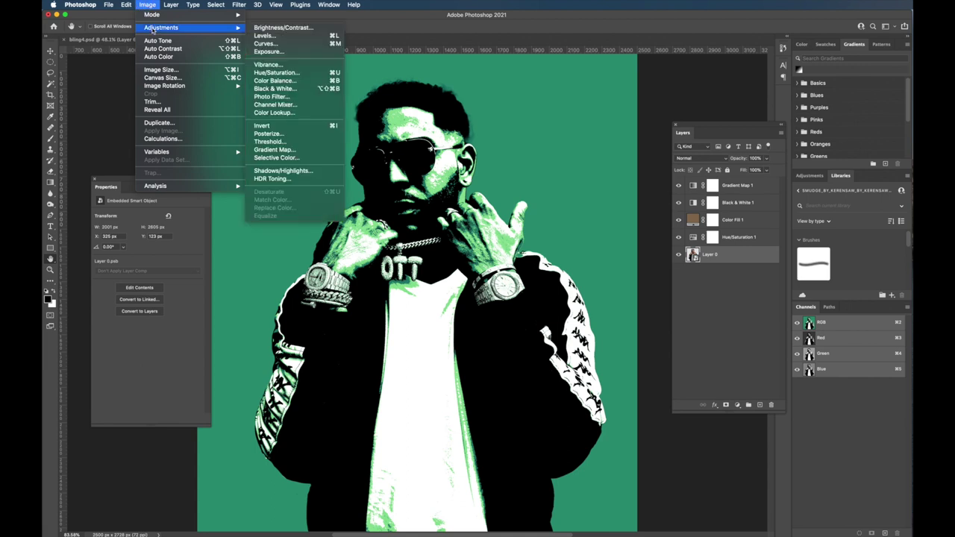
left_click(304, 174)
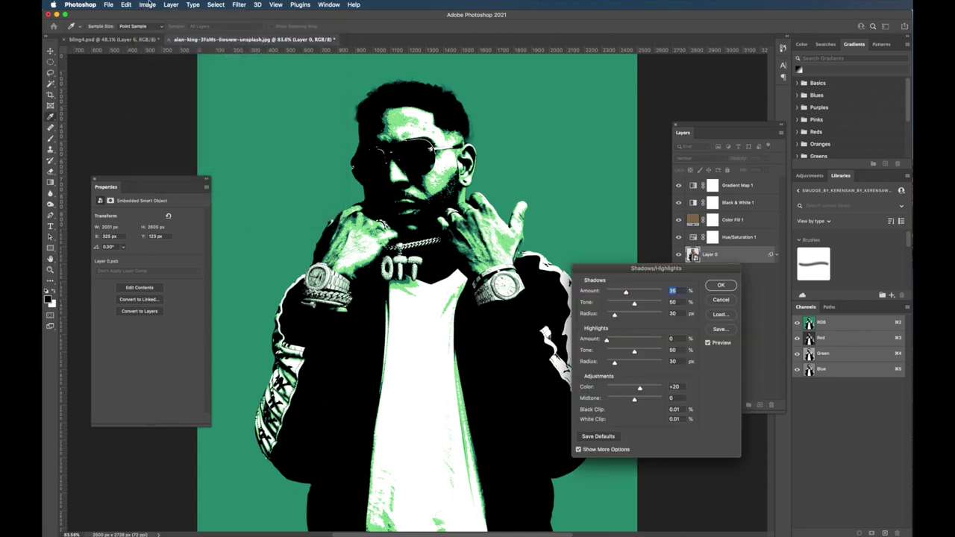
left_click_drag(622, 273, 397, 323)
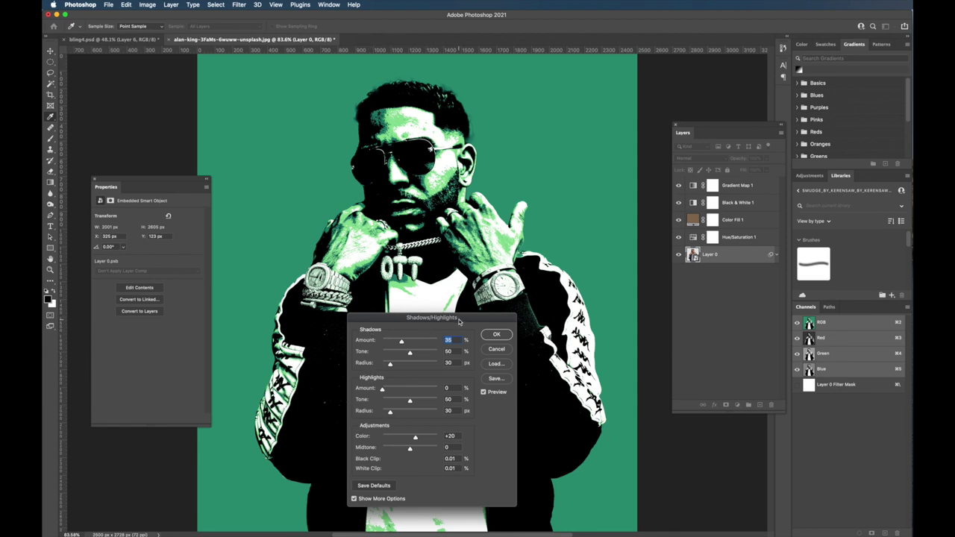
left_click_drag(460, 321, 451, 333)
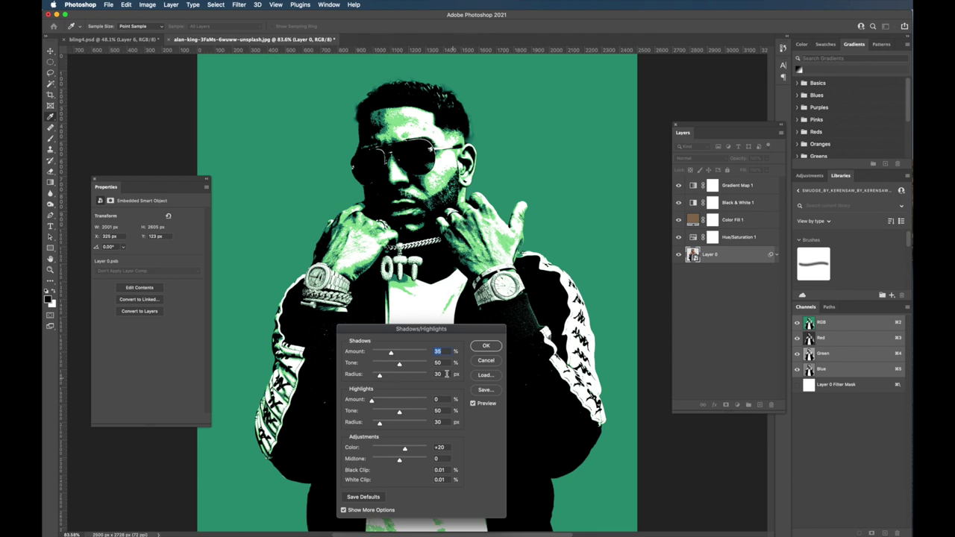
left_click(390, 354)
left_click_drag(390, 353, 417, 357)
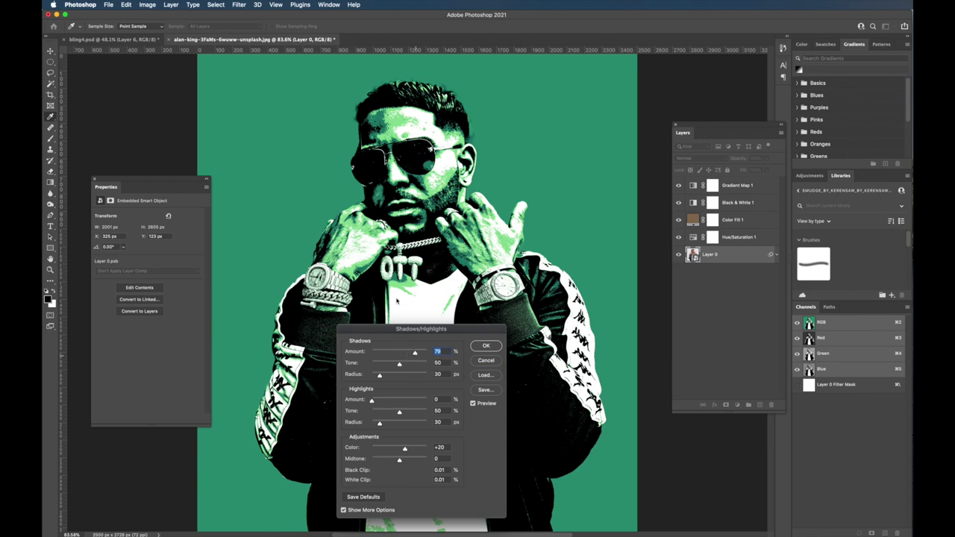
left_click(472, 406)
left_click(472, 406)
left_click_drag(415, 354, 417, 357)
- Set the Highlights Amount to 1% and Midtone to +27, and apply the Shadows/Highlights adjustment
left_click_drag(387, 328, 459, 304)
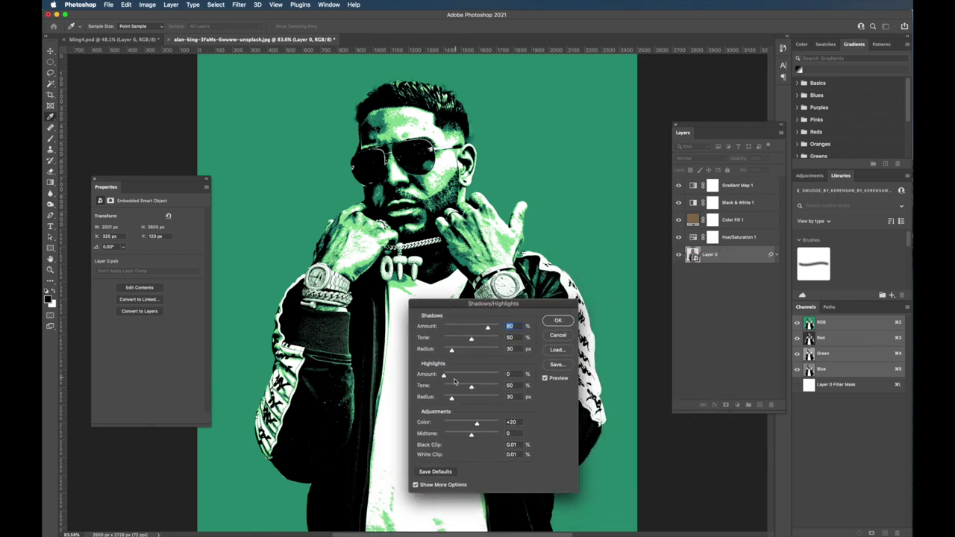
left_click_drag(444, 379, 444, 378)
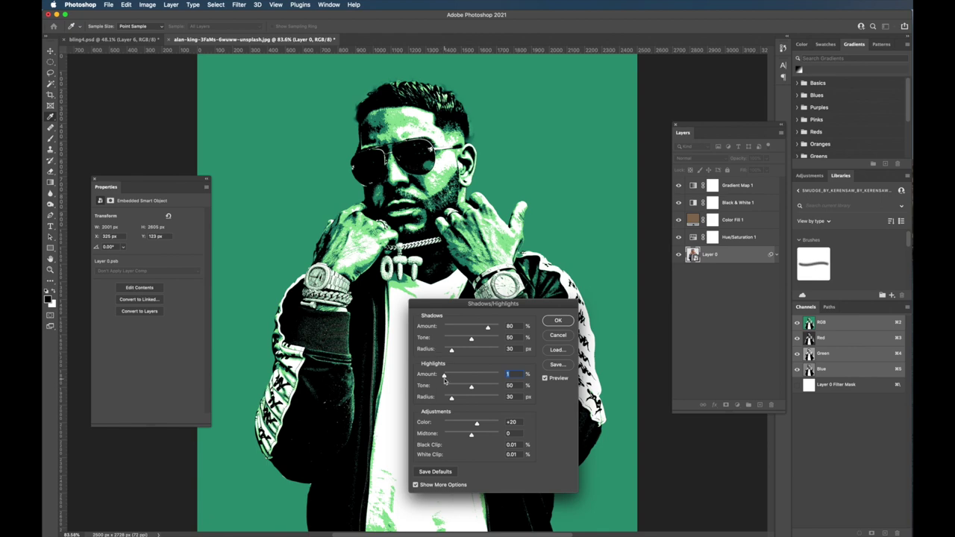
left_click_drag(452, 306, 541, 238)
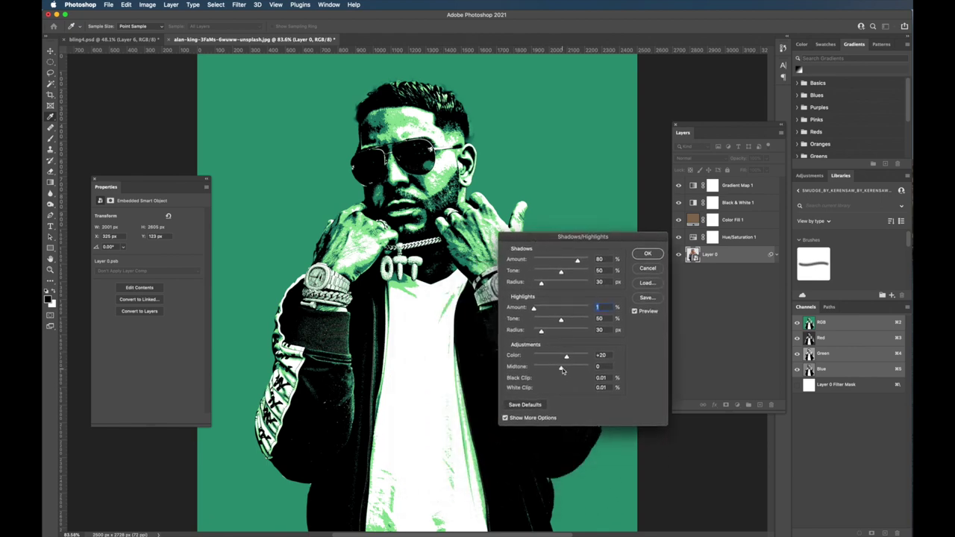
left_click_drag(563, 371, 569, 370)
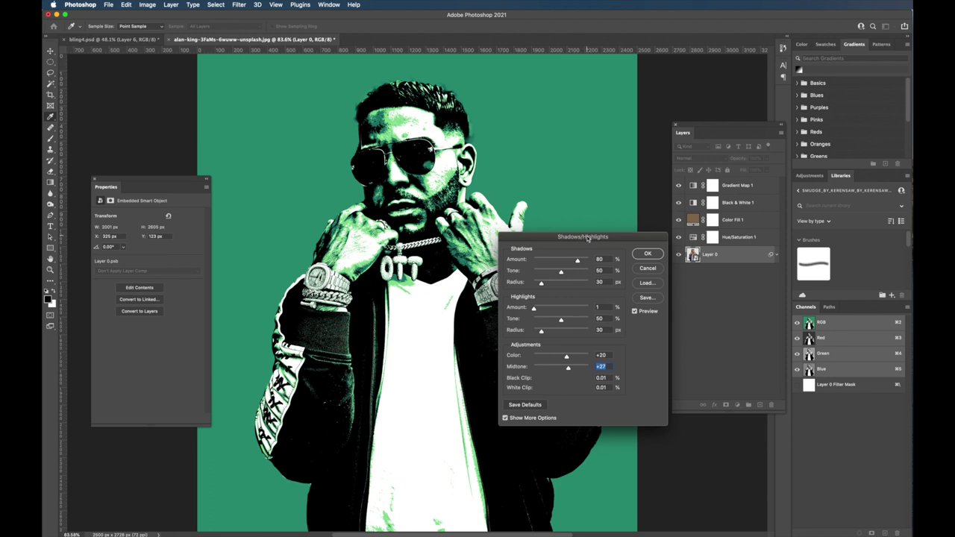
left_click_drag(588, 237, 430, 259)
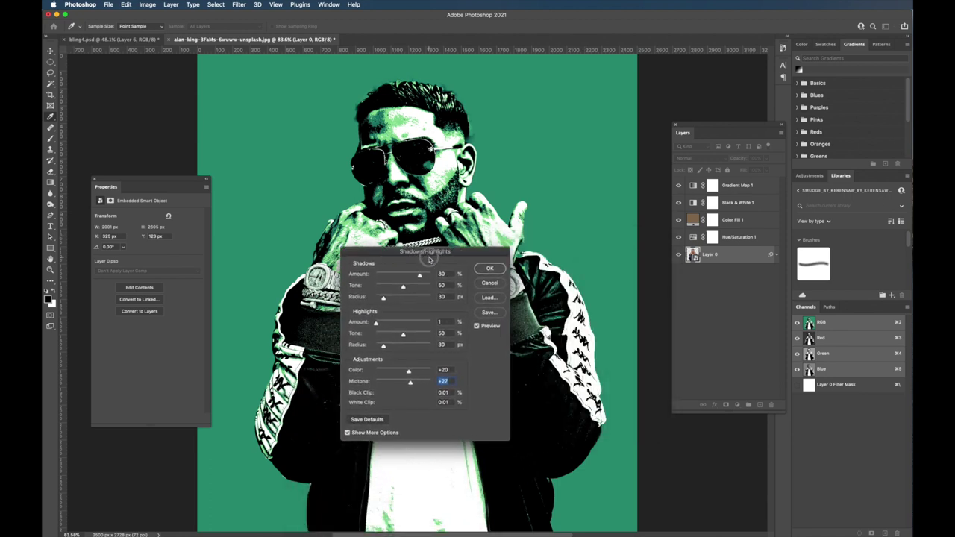
left_click(490, 270)
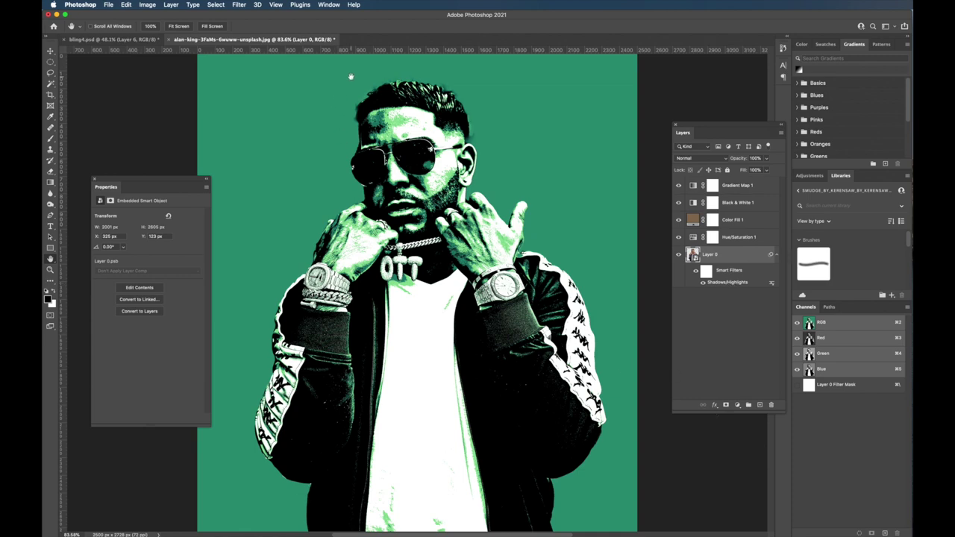
- Start an Oil Paint filter on the portrait smart object, Layer 0, with Stylization 5.0 and Cleanliness 5
left_click(240, 5)
mouse_move(290, 175)
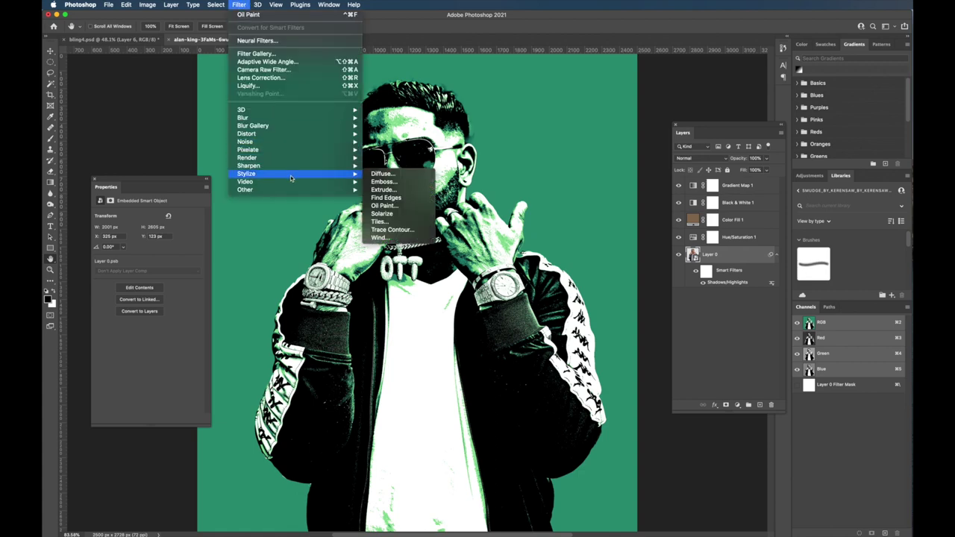
left_click(395, 207)
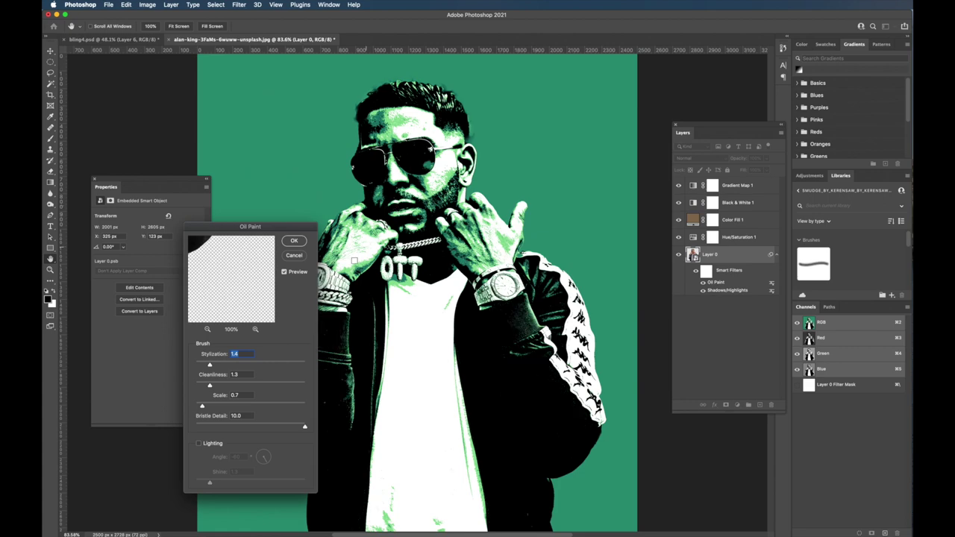
left_click_drag(260, 232, 266, 180)
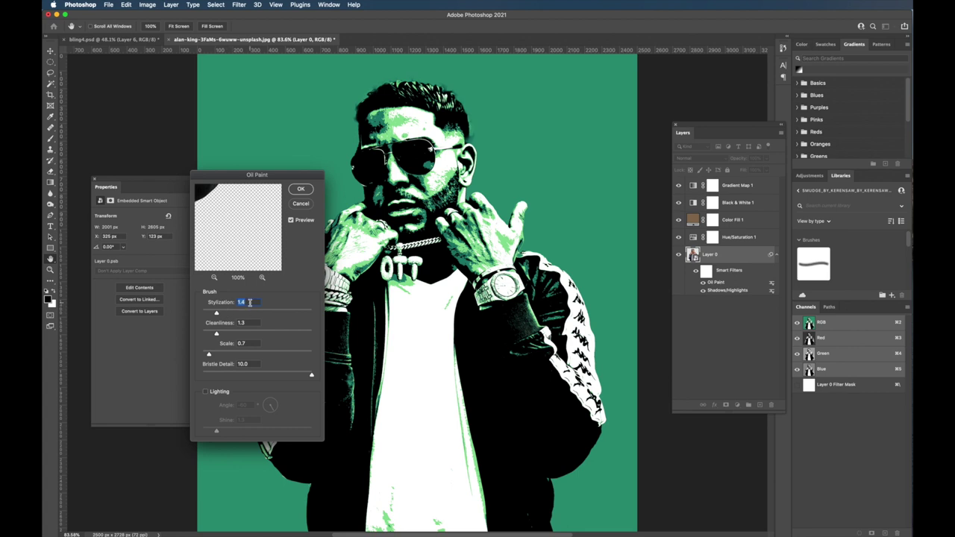
type("5")
key("Tab")
type("5")
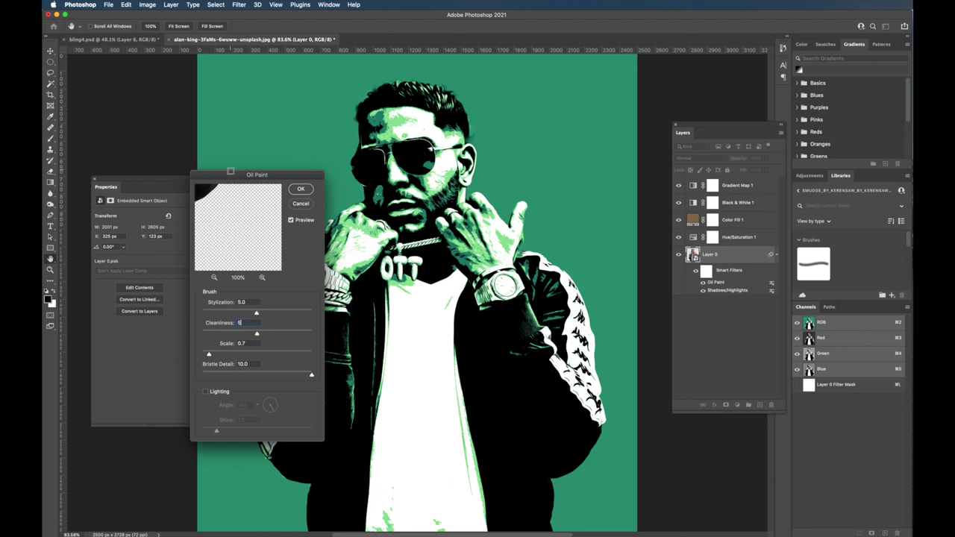
left_click_drag(265, 179, 257, 144)
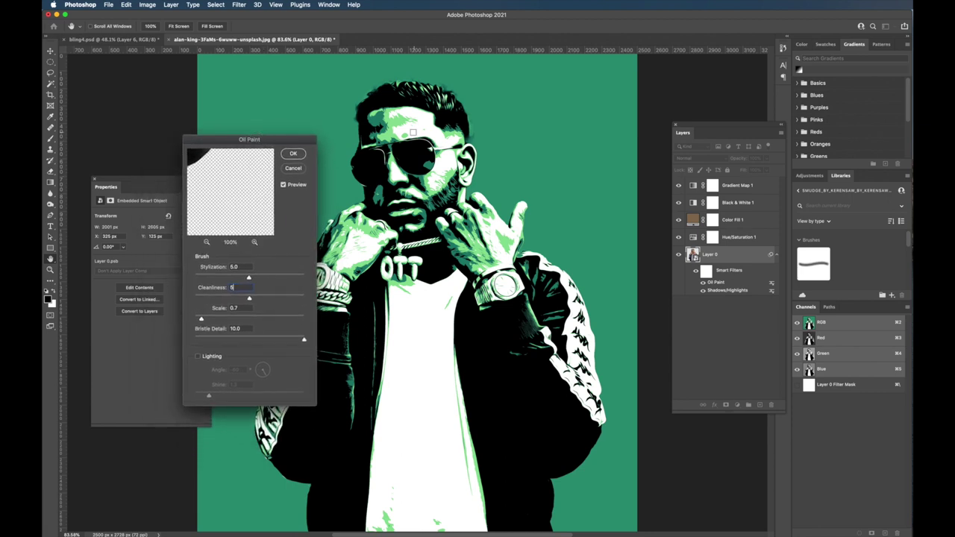
- Compare the portrait with the Oil Paint preview off and on, and apply the filter to Layer 0
left_click(283, 185)
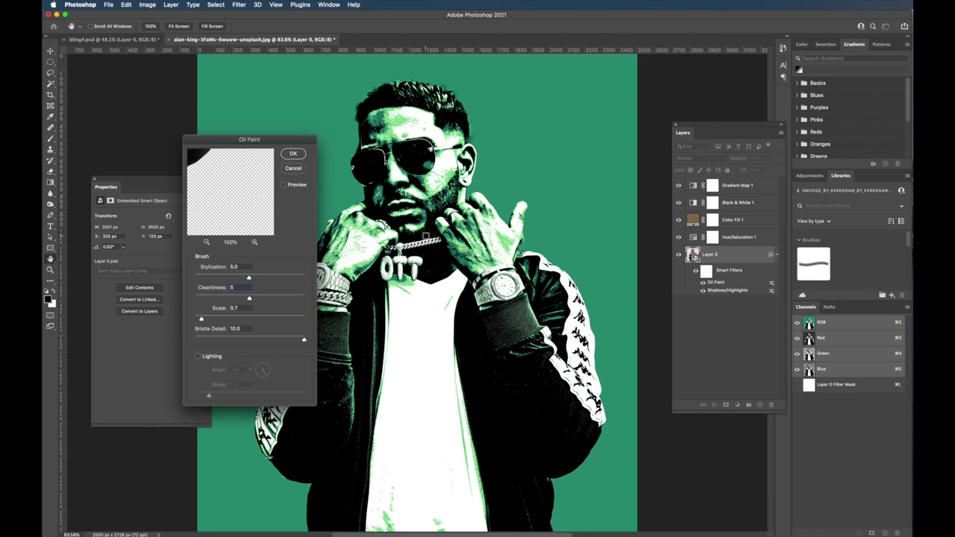
left_click(284, 184)
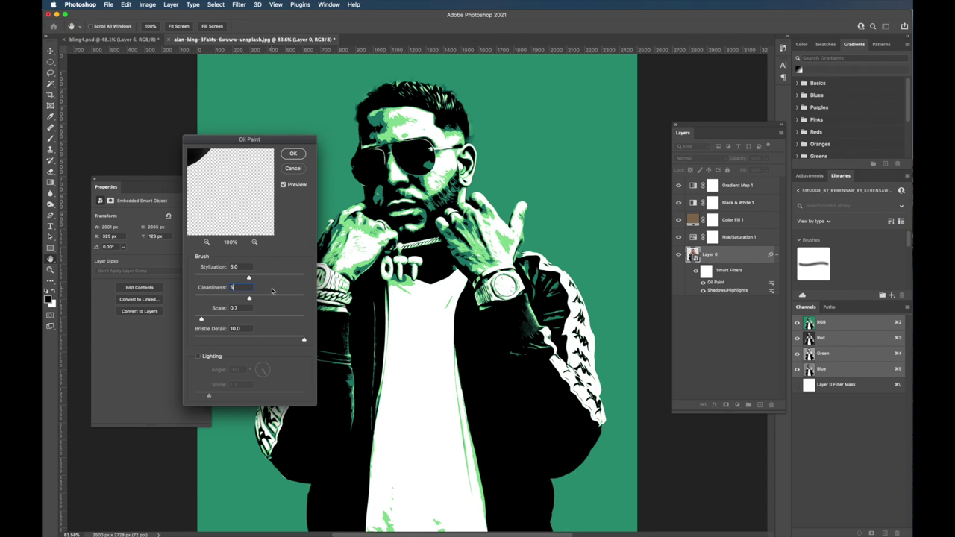
key("Return")
left_click(293, 155)
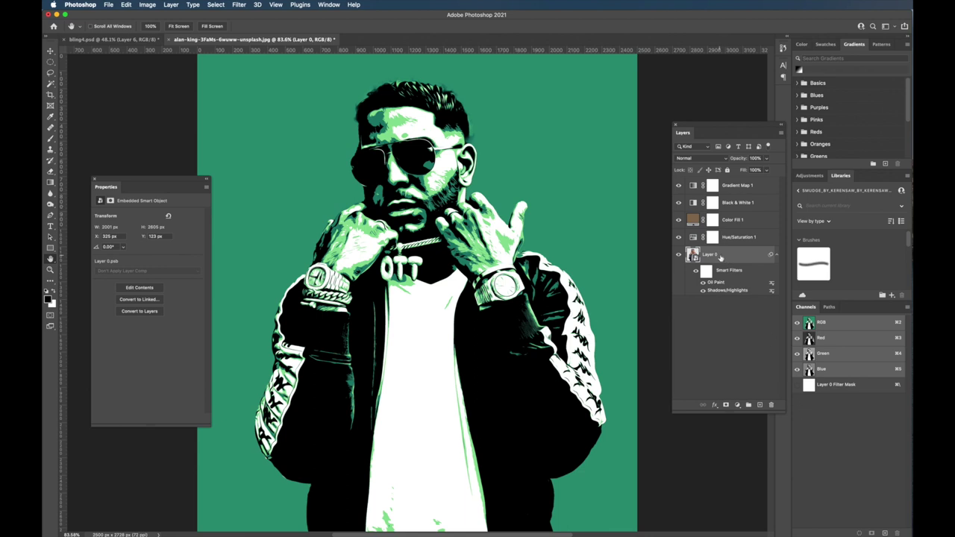
- Duplicate Layer 0 and apply another Oil Paint filter to the copy with Stylization and Cleanliness both at 10.0
left_click_drag(720, 256, 760, 407)
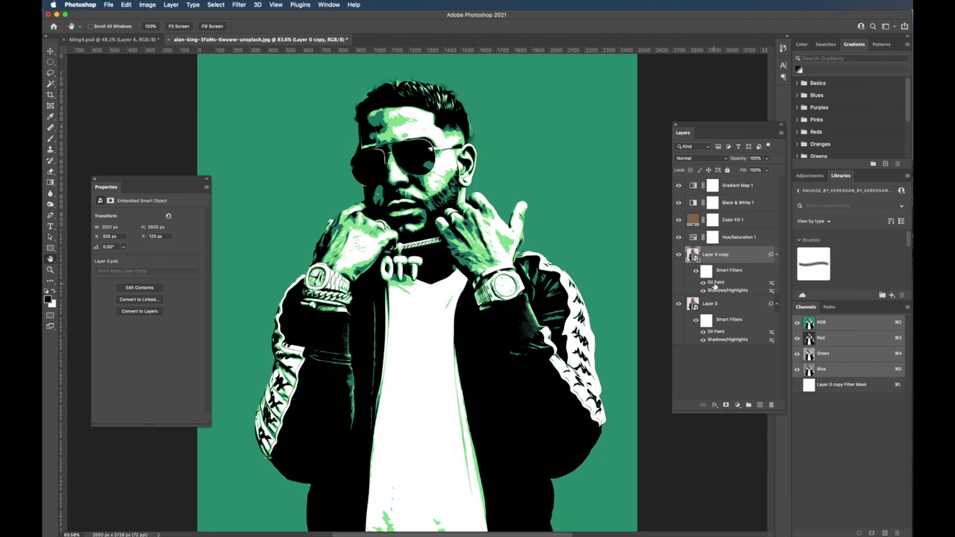
left_click(238, 5)
mouse_move(247, 174)
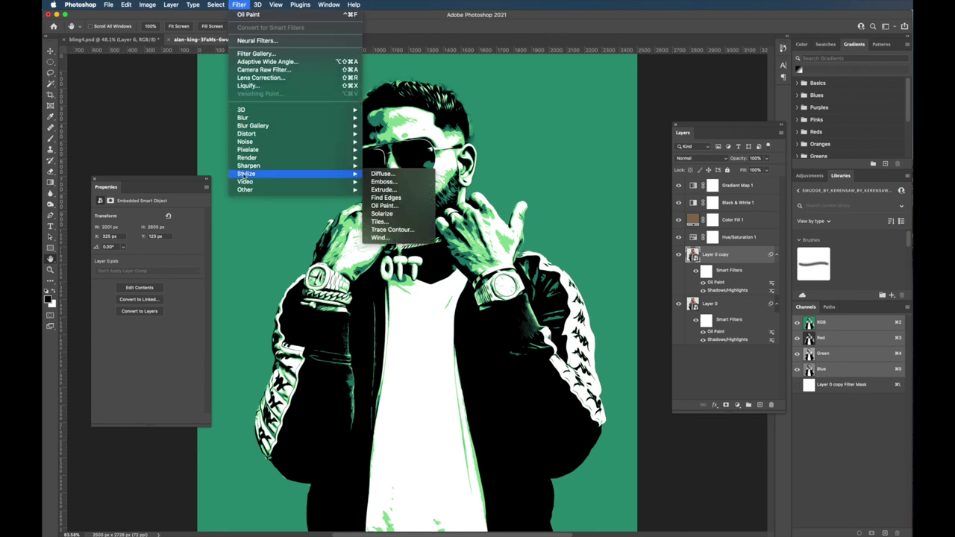
left_click(388, 206)
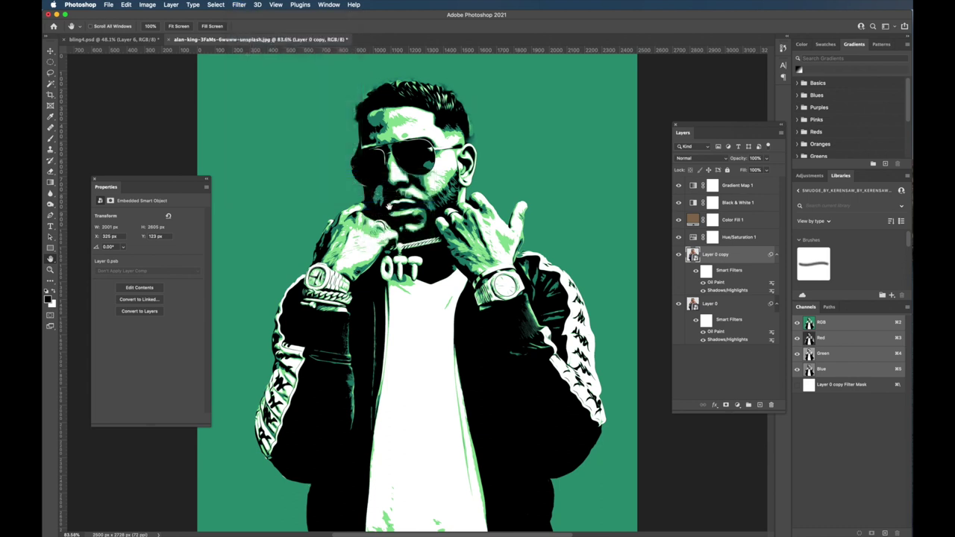
mouse_move(260, 136)
left_mouse_down()
mouse_move(261, 155)
mouse_move(280, 175)
mouse_move(228, 158)
left_mouse_up()
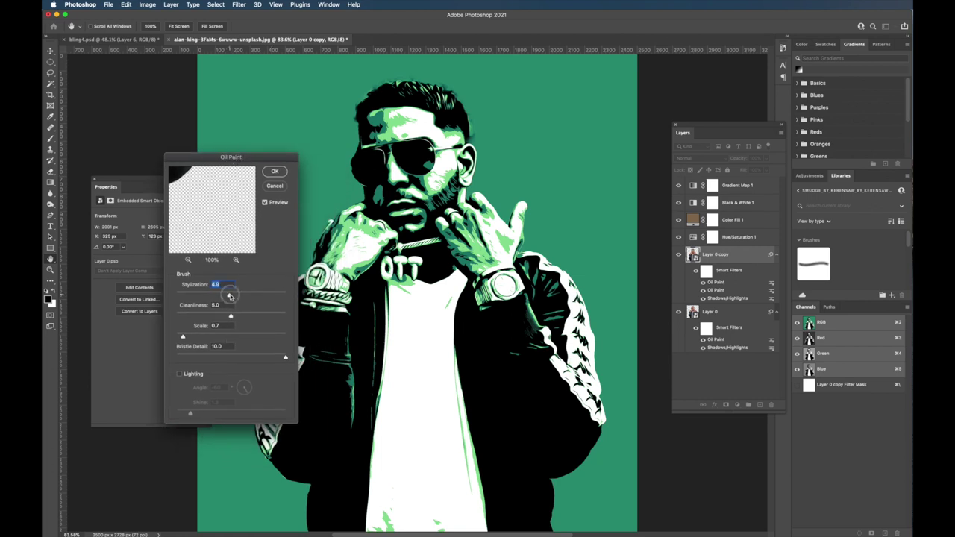
left_click_drag(230, 296, 286, 296)
left_click_drag(231, 316, 286, 317)
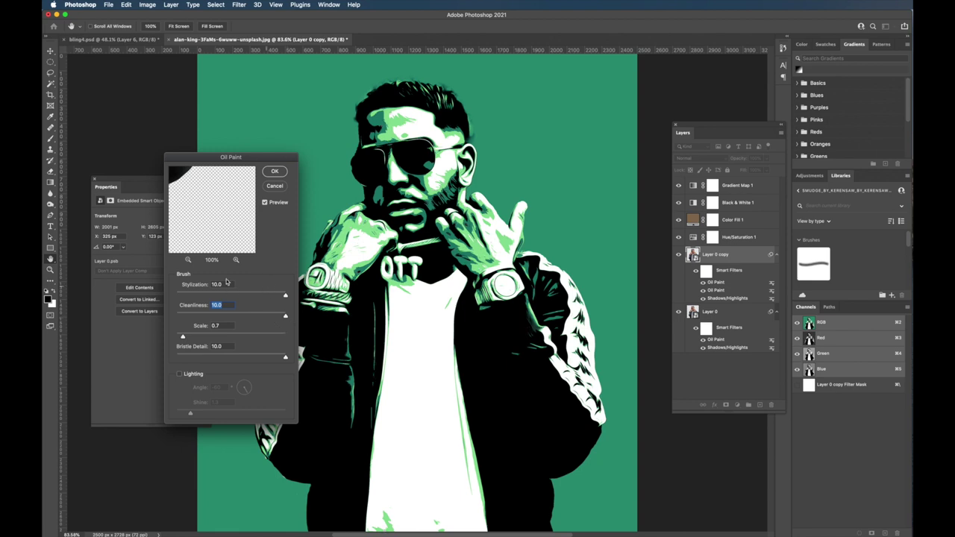
left_click(265, 202)
left_click(265, 202)
left_click(276, 171)
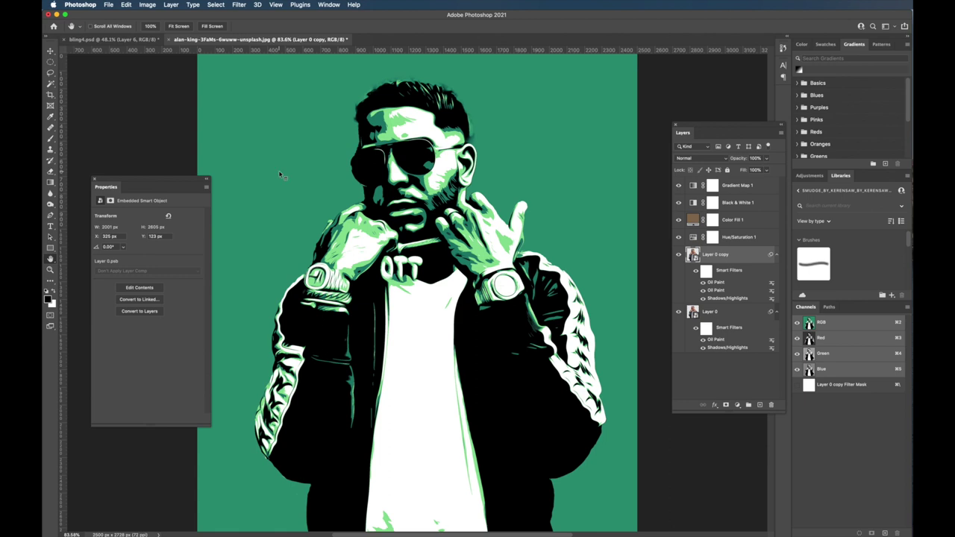
- Repeat the Oil Paint filter four more times on Layer 0 copy with the same settings
key("ctrl+super+f")
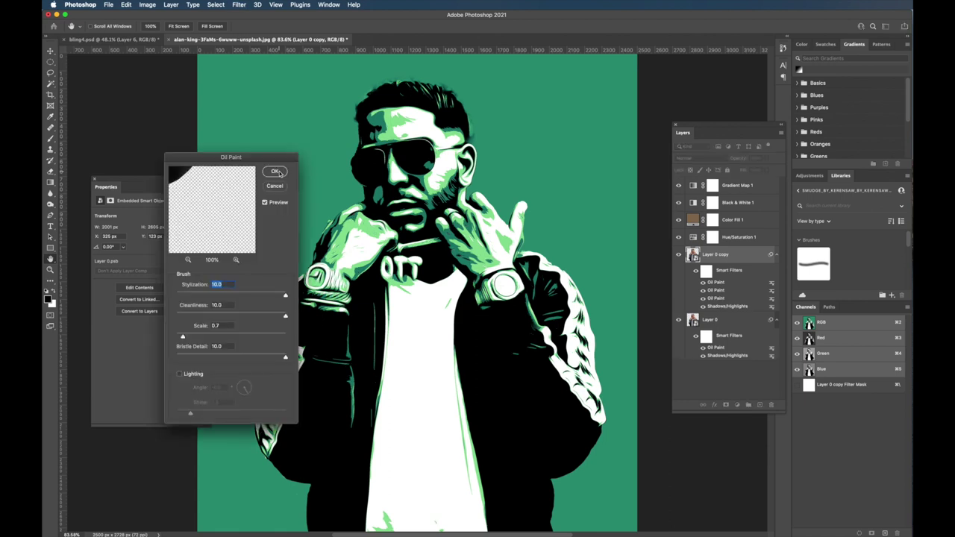
left_click(276, 172)
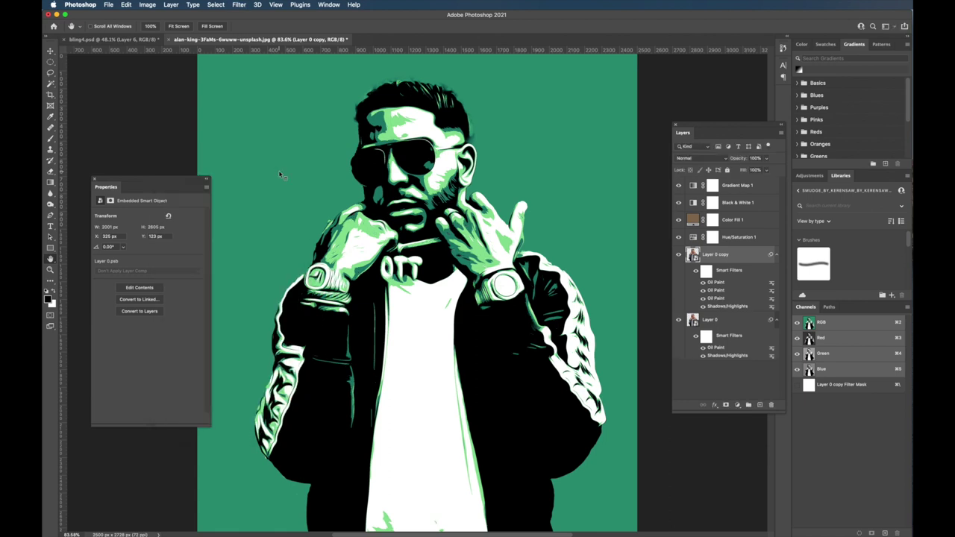
key("ctrl+super+f")
left_click(279, 171)
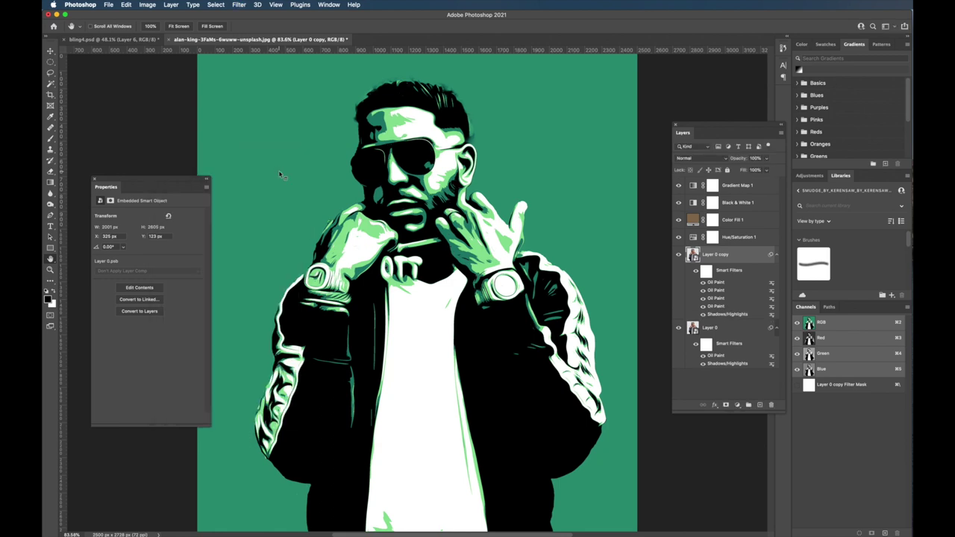
key("ctrl+super+f")
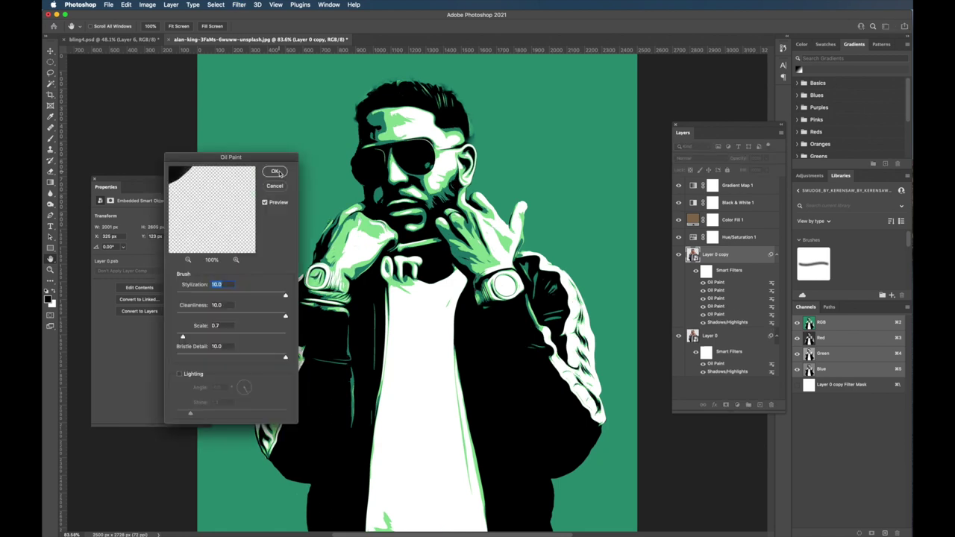
left_click(276, 172)
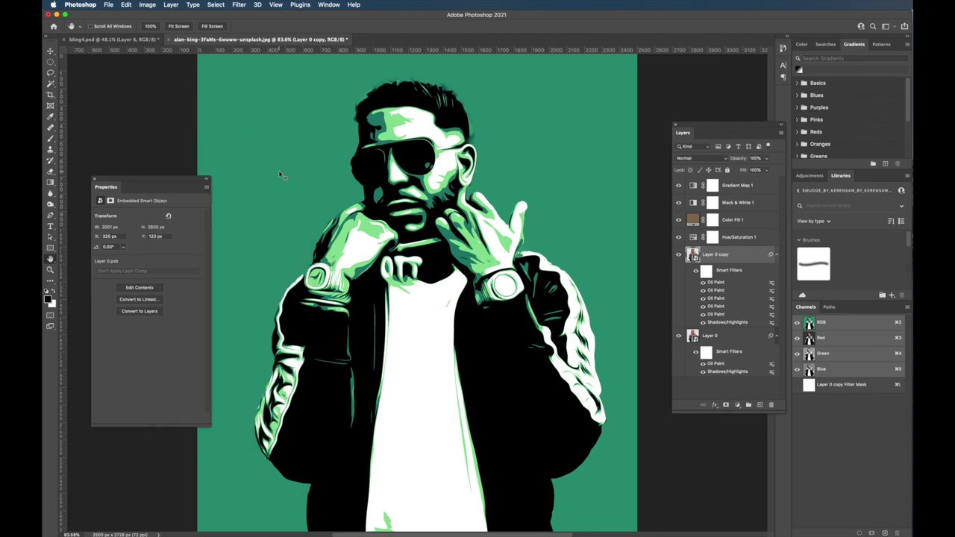
key("super+alt+f")
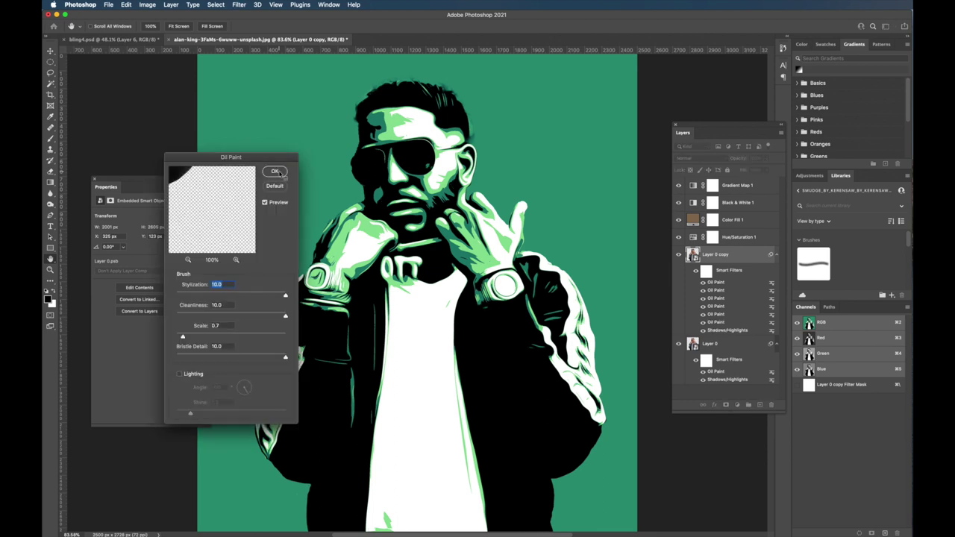
left_click(276, 172)
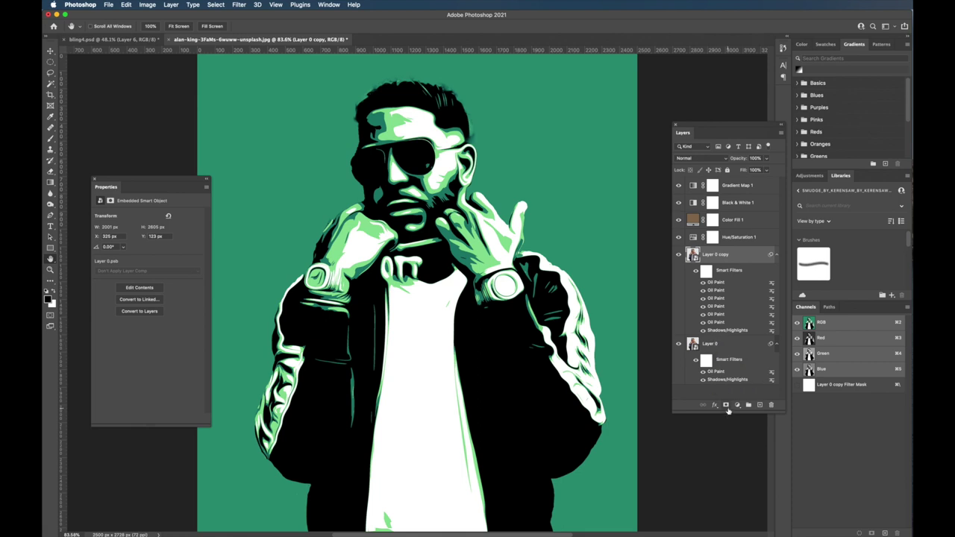
- Add a layer mask to Layer 0 copy, choose the Brush tool, and compare the image with the layer hidden and shown
left_click(726, 405)
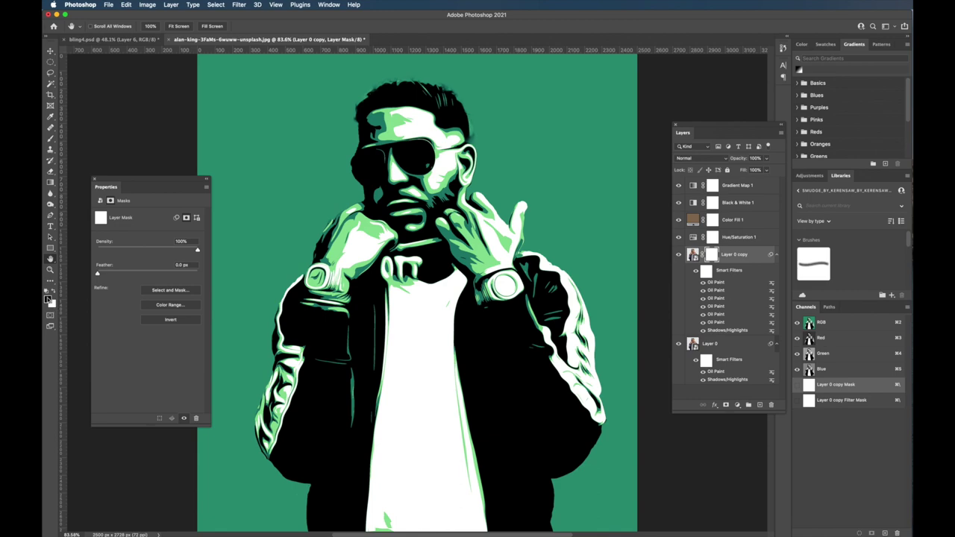
left_click(50, 139)
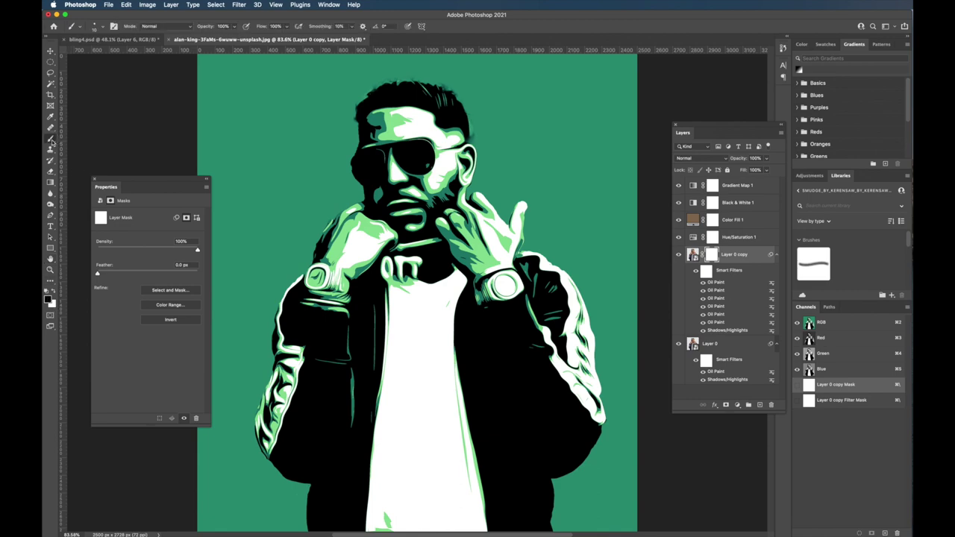
left_click(679, 255)
left_click(679, 254)
left_click(679, 254)
left_click(679, 255)
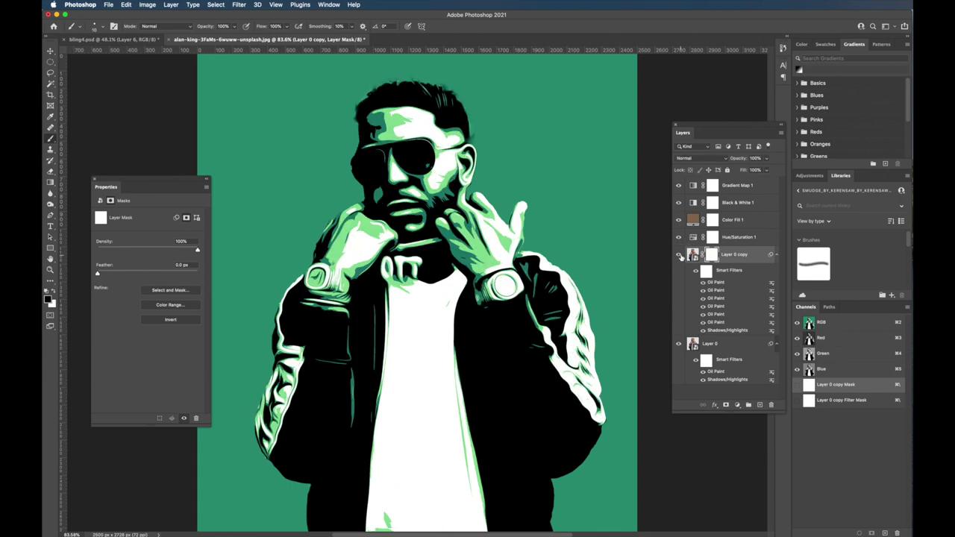
left_click(679, 255)
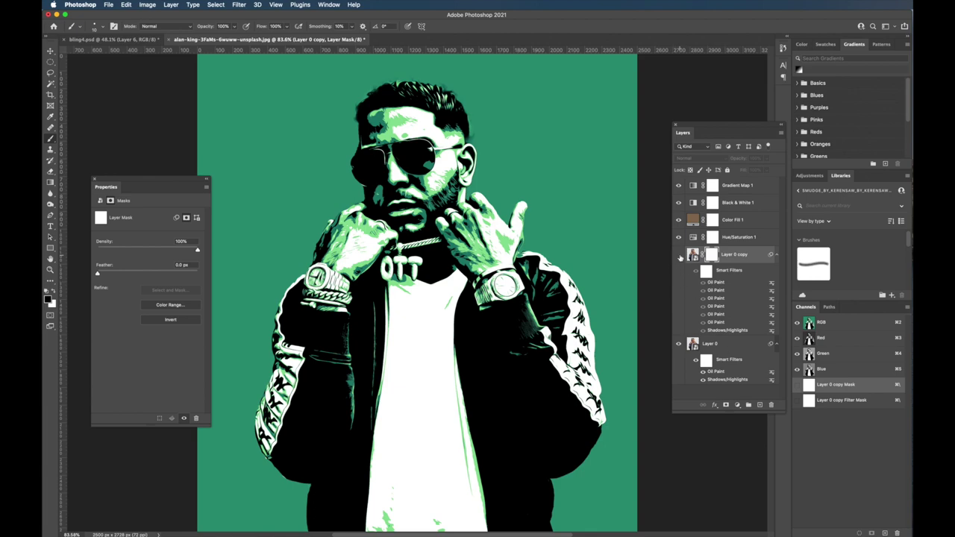
left_click(679, 254)
left_click(680, 255)
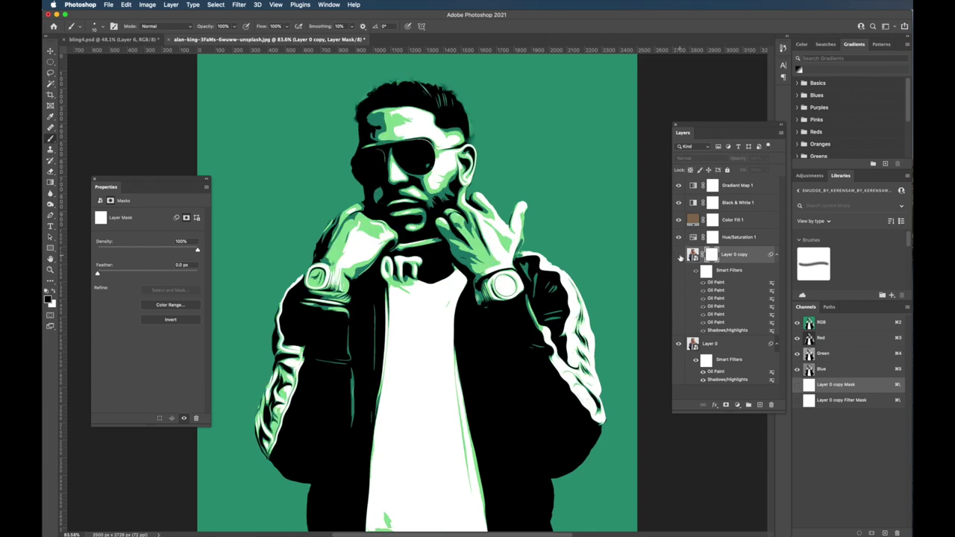
left_click(679, 255)
- Enlarge the brush to 60 and paint black on Layer 0 copy's mask over the neck chain, comparing with the layer hidden and shown
key("bracketright")
key("bracketright")
key("bracketright")
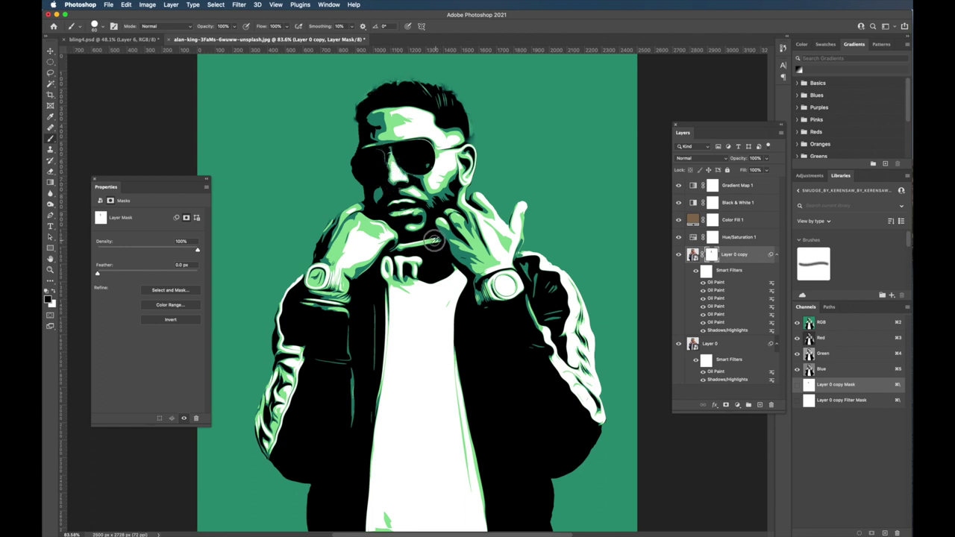
left_click_drag(422, 242, 404, 246)
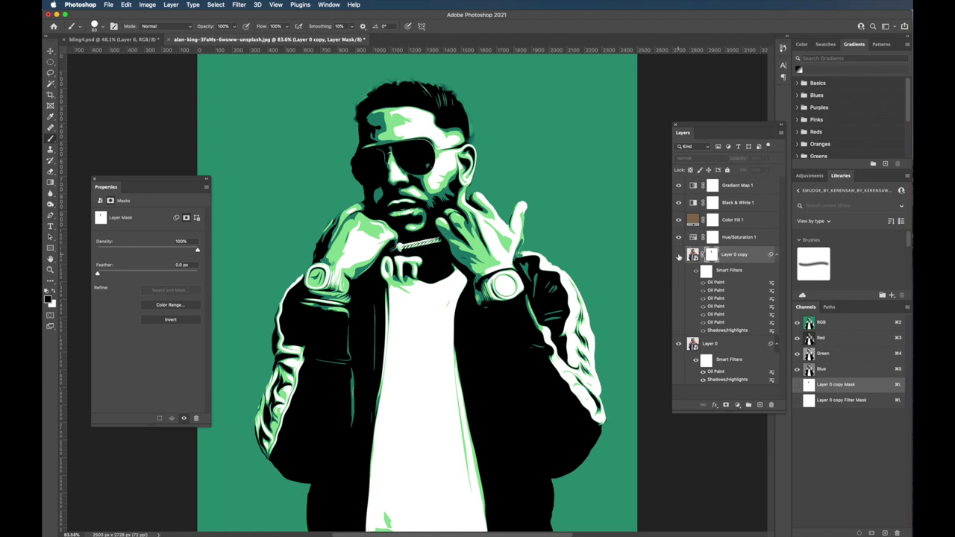
left_click(679, 254)
left_click(678, 255)
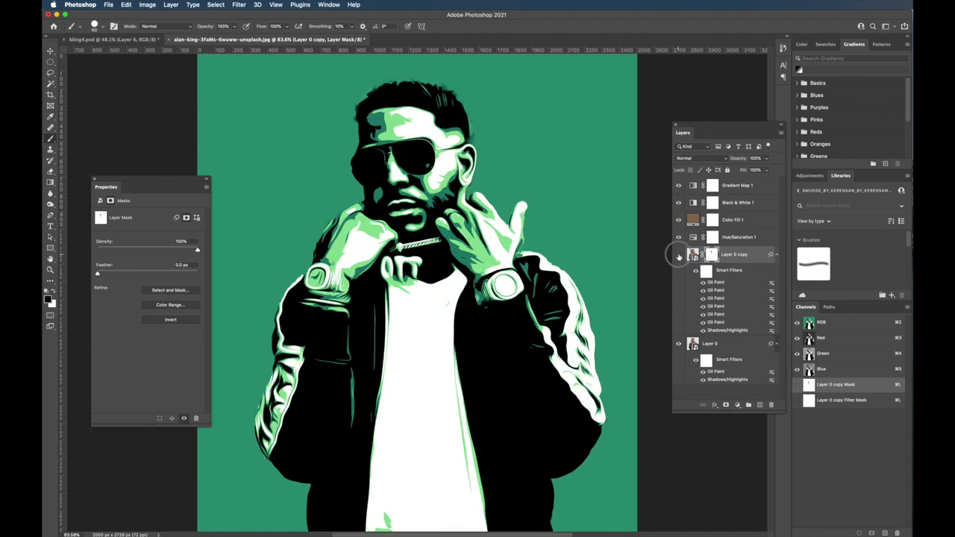
left_click(679, 255)
left_click(678, 255)
left_click(678, 256)
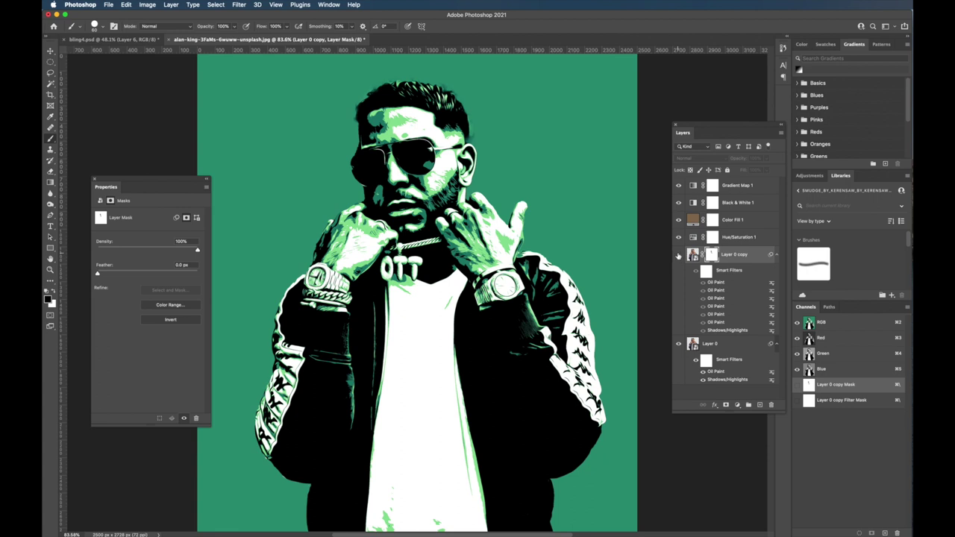
left_click(678, 255)
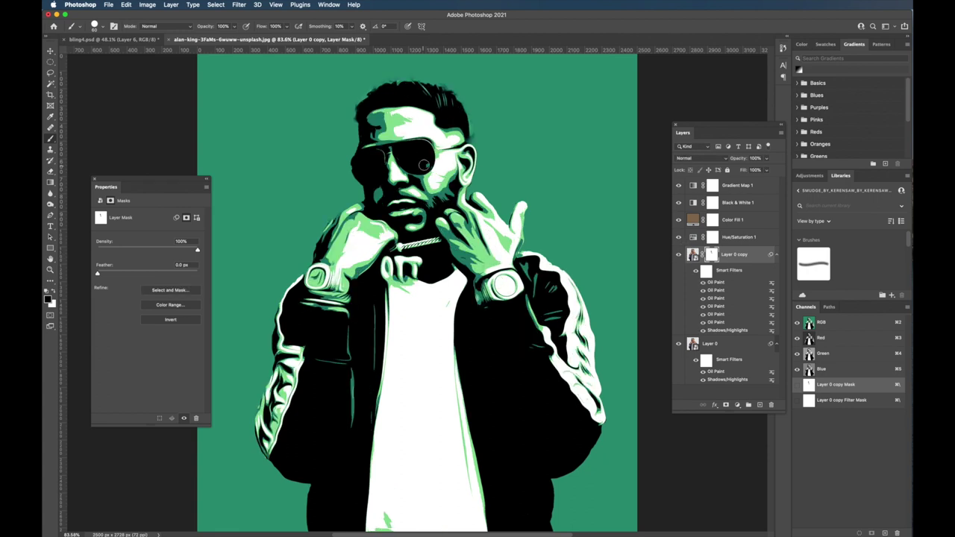
- Paint black on Layer 0 copy's mask over the hair to bring back its detail, comparing with the layer hidden and shown
key("bracketright")
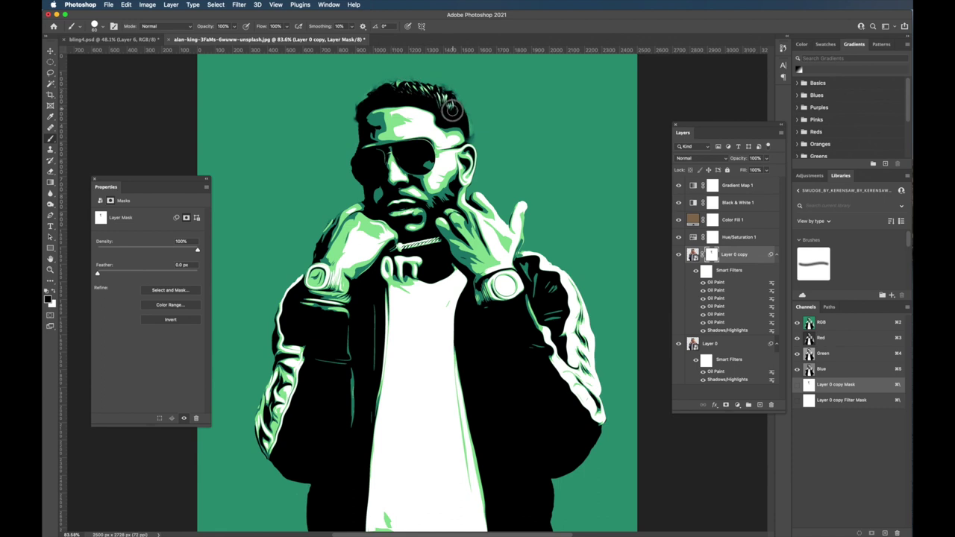
mouse_move(452, 110)
left_mouse_down()
mouse_move(394, 93)
mouse_move(445, 110)
left_mouse_up()
left_click(679, 255)
left_click(679, 255)
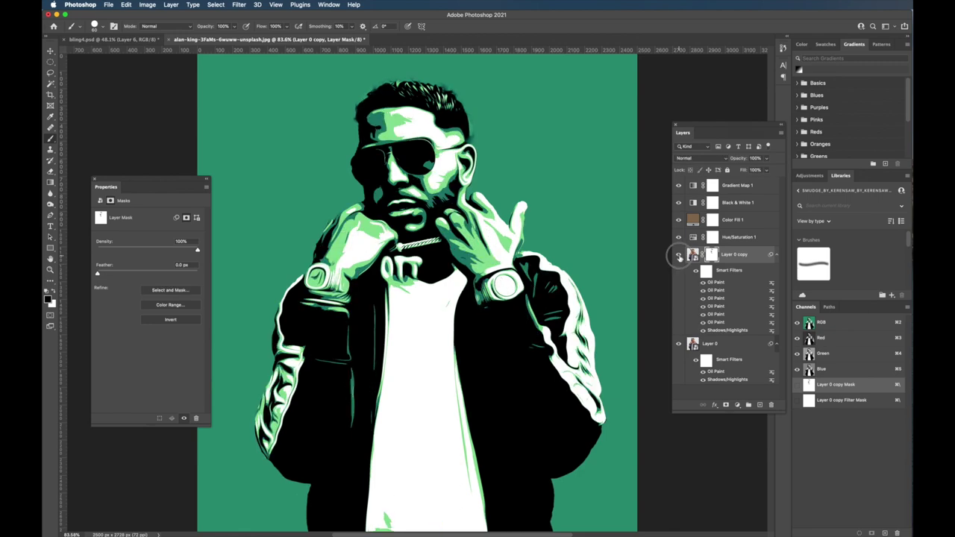
left_click(679, 255)
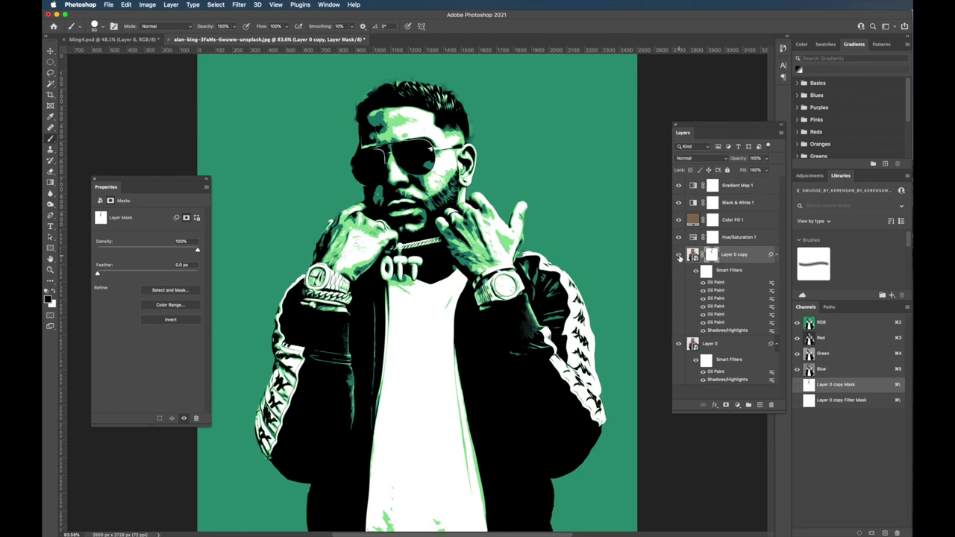
left_click(680, 255)
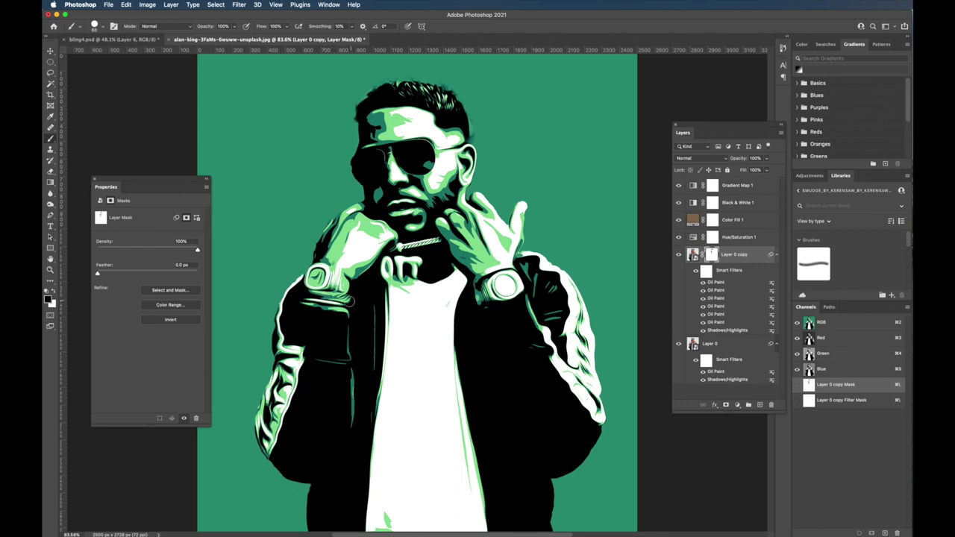
- Paint black on Layer 0 copy's mask over the bracelet below the watch to bring back its chain detail
left_click_drag(353, 300, 309, 292)
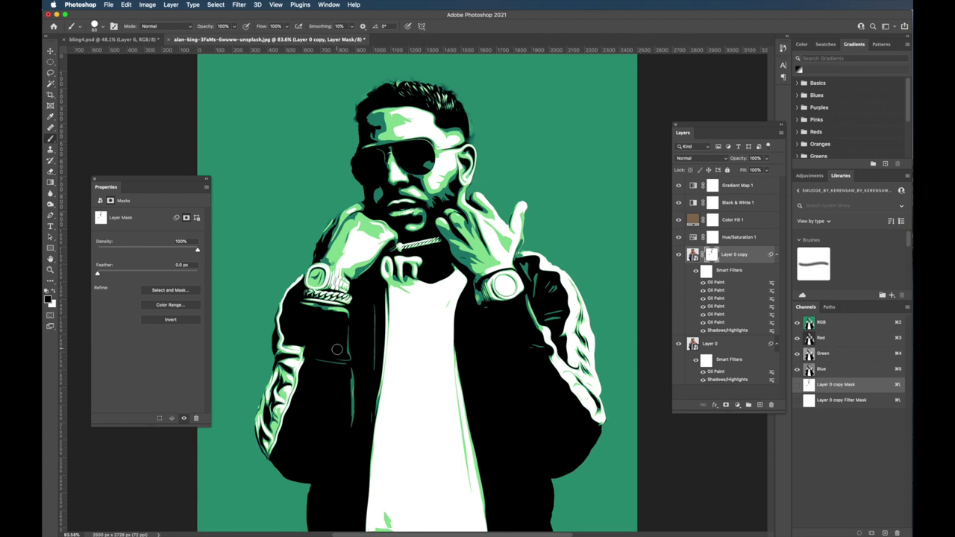
- Try lighter, less saturated browns and the muted green #869268 for the Color Fill 1 layer
left_click(693, 223)
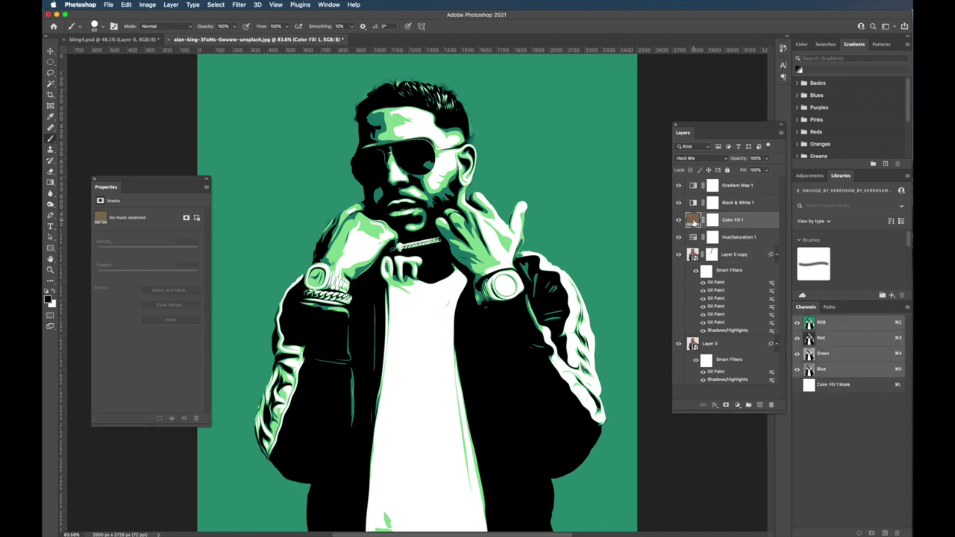
double_click(693, 222)
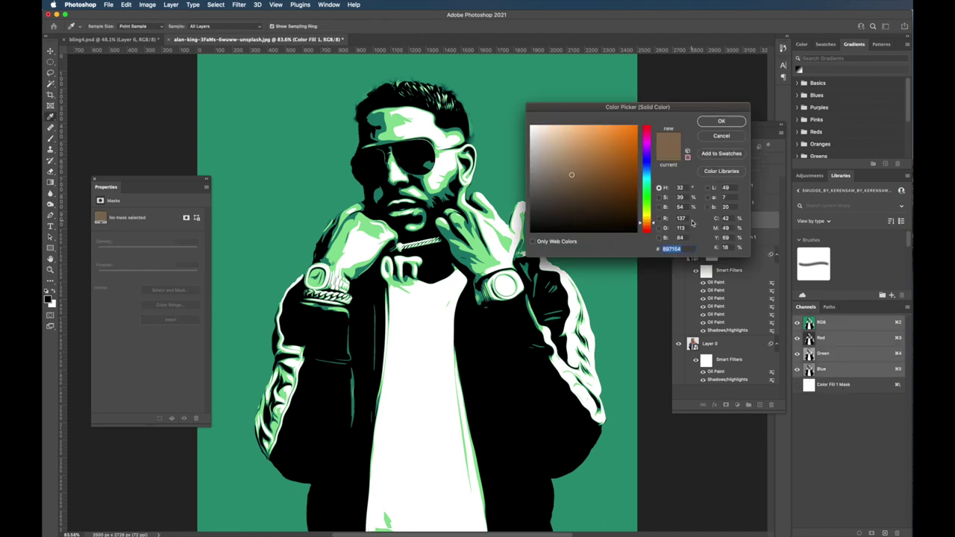
left_click(564, 179)
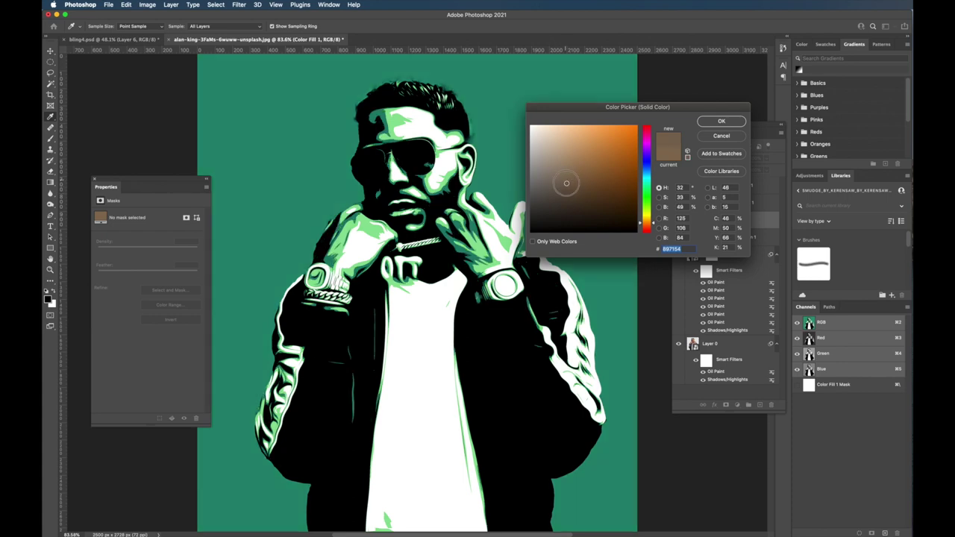
left_click_drag(563, 180, 558, 174)
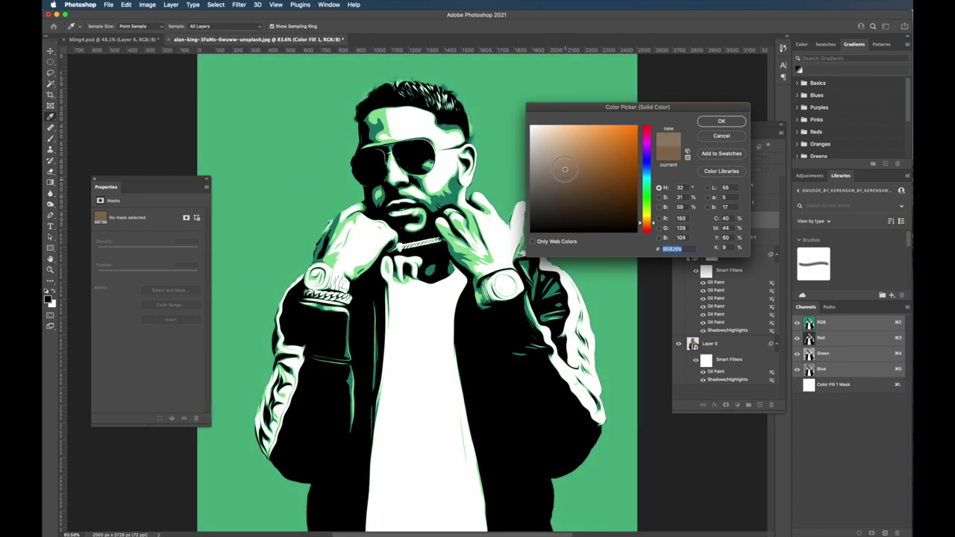
mouse_move(562, 169)
left_mouse_down()
mouse_move(571, 177)
mouse_move(559, 171)
left_mouse_up()
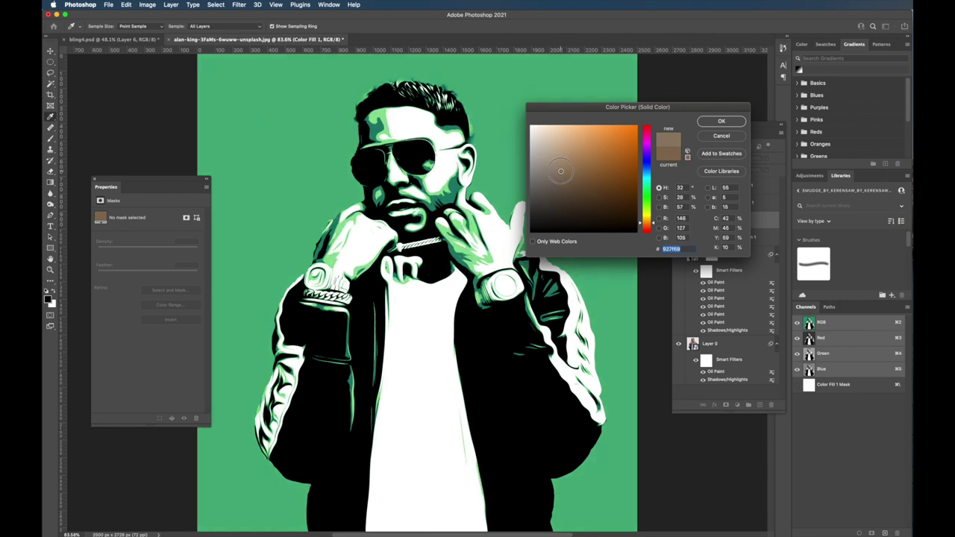
left_click(651, 224)
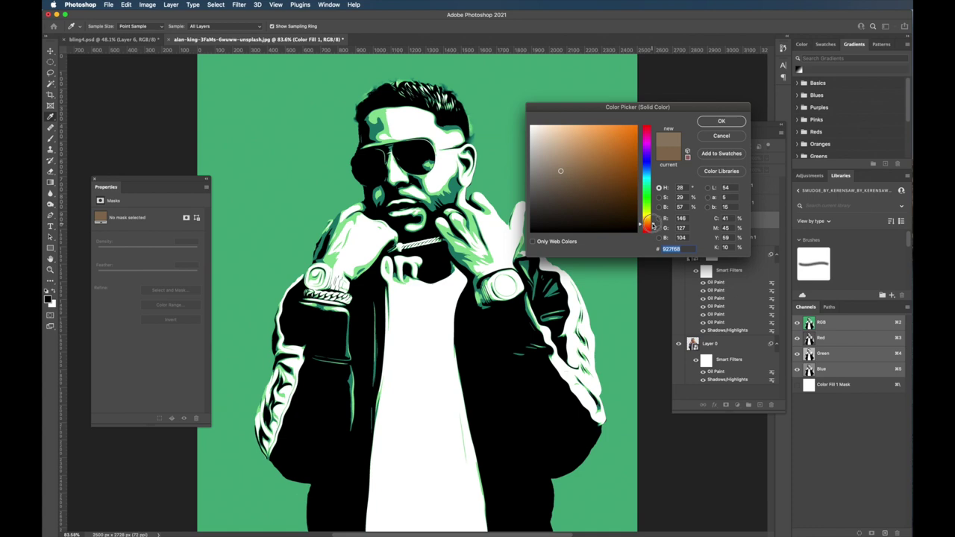
left_click_drag(652, 225, 651, 210)
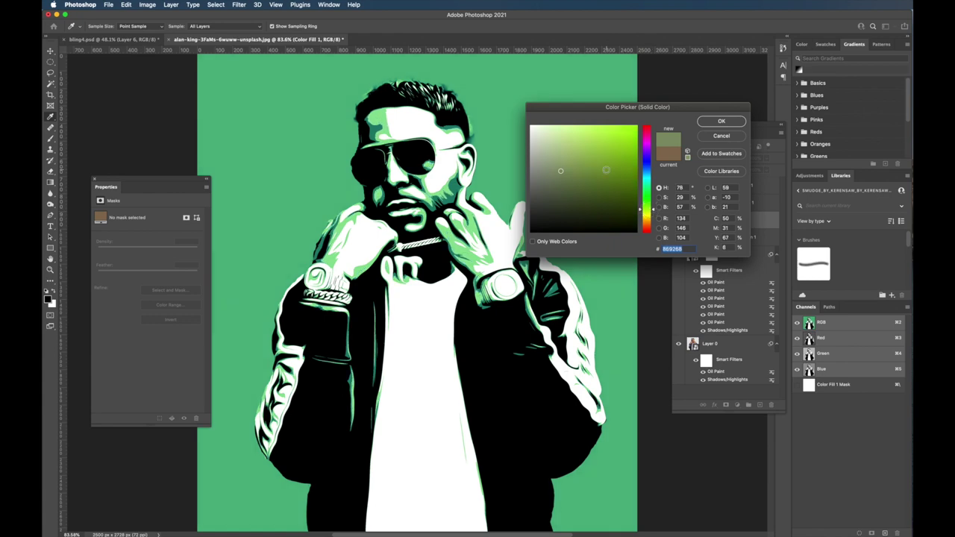
- Try purple #777696, neutral gray #949494 and green #7f9068 for Color Fill 1, and cancel the color change
mouse_move(606, 170)
left_mouse_down()
mouse_move(602, 153)
mouse_move(648, 161)
mouse_move(552, 166)
mouse_move(567, 180)
mouse_move(559, 163)
left_mouse_up()
left_click(648, 170)
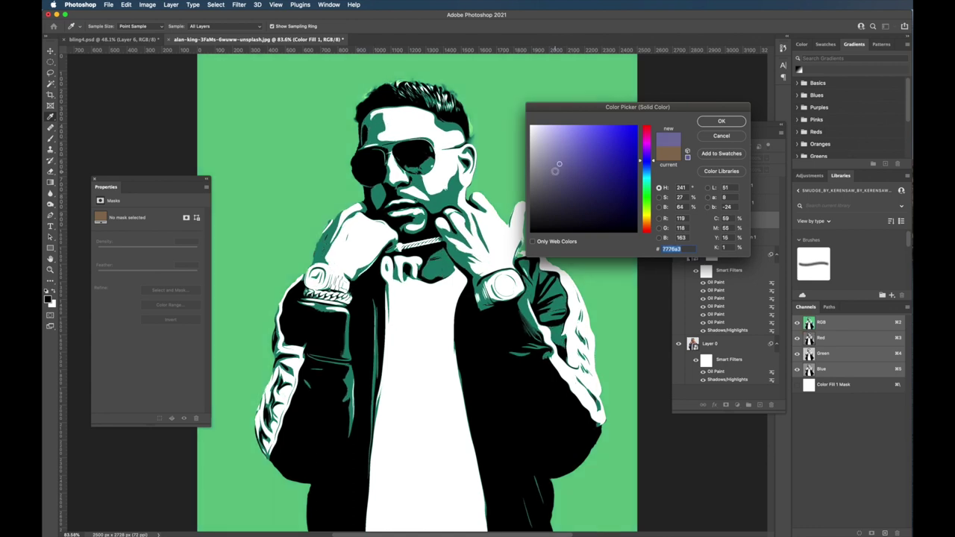
mouse_move(552, 174)
left_mouse_down()
mouse_move(555, 181)
mouse_move(564, 169)
mouse_move(553, 168)
left_mouse_up()
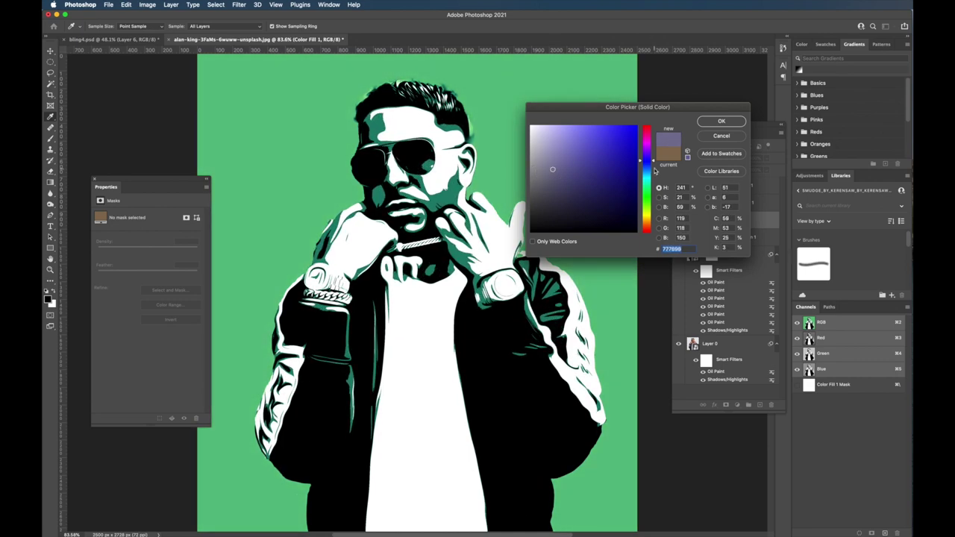
left_click_drag(649, 163, 649, 205)
mouse_move(554, 170)
left_mouse_down()
mouse_move(552, 184)
mouse_move(561, 166)
mouse_move(523, 170)
left_mouse_up()
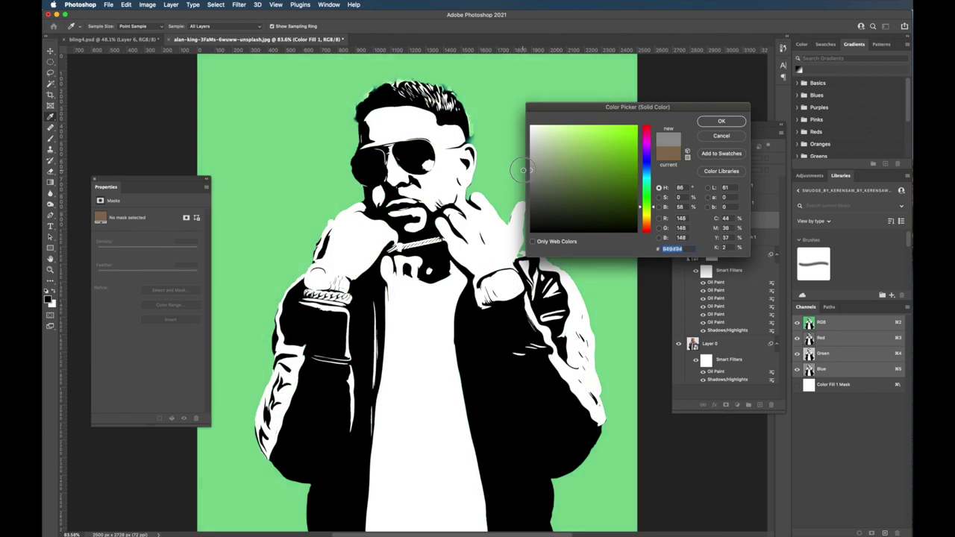
left_click_drag(523, 171, 559, 172)
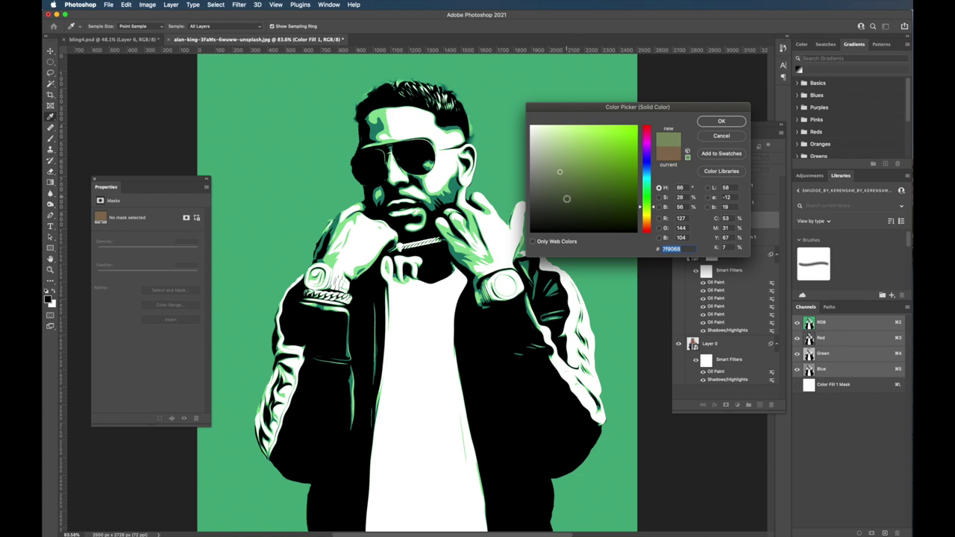
left_click(721, 135)
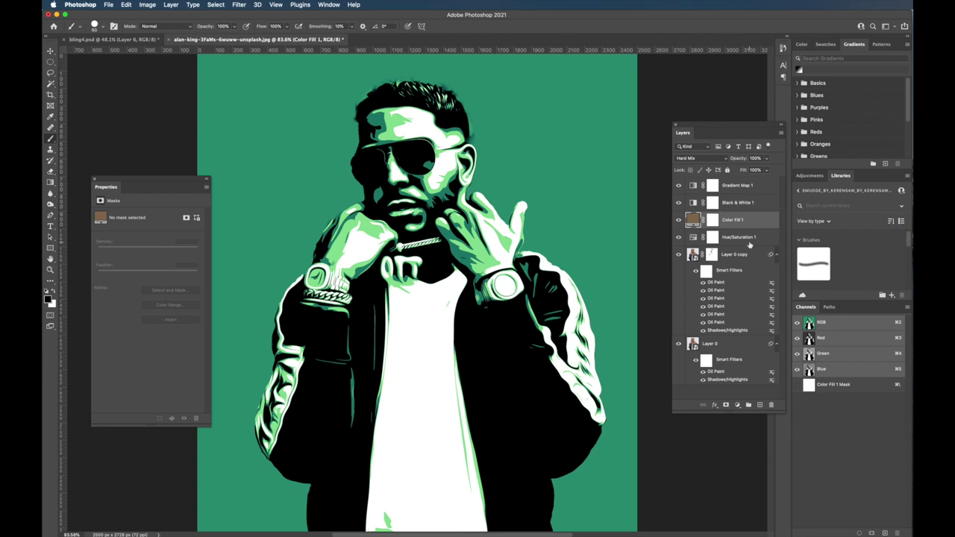
- Review the settings of the Gradient Map 1, Black & White 1, Color Fill 1 and Hue/Saturation 1 layers
left_click(735, 187)
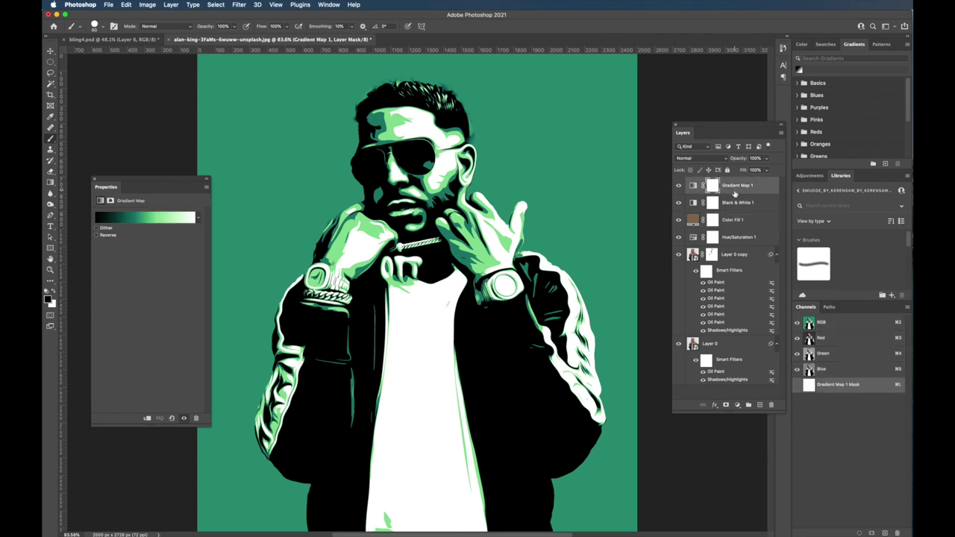
left_click(735, 202)
left_click(734, 221)
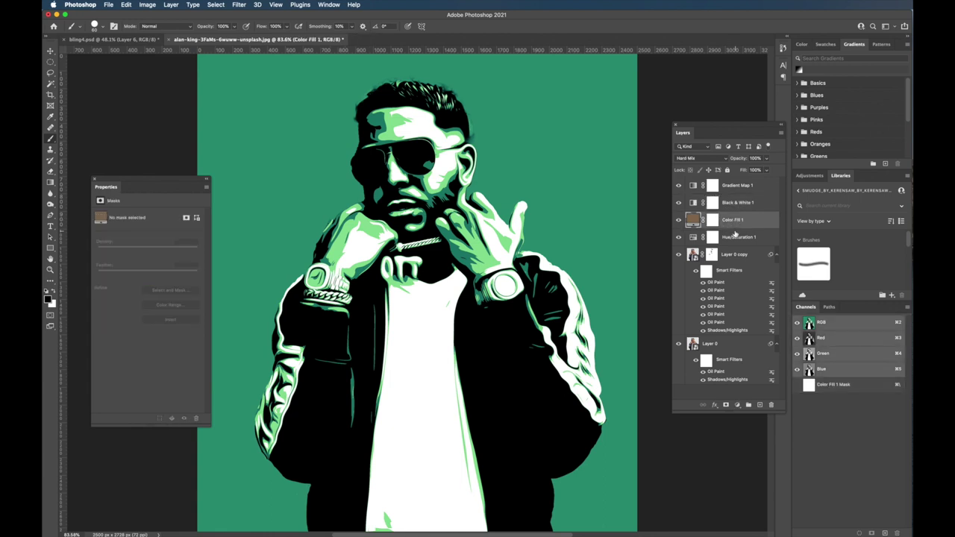
left_click(735, 237)
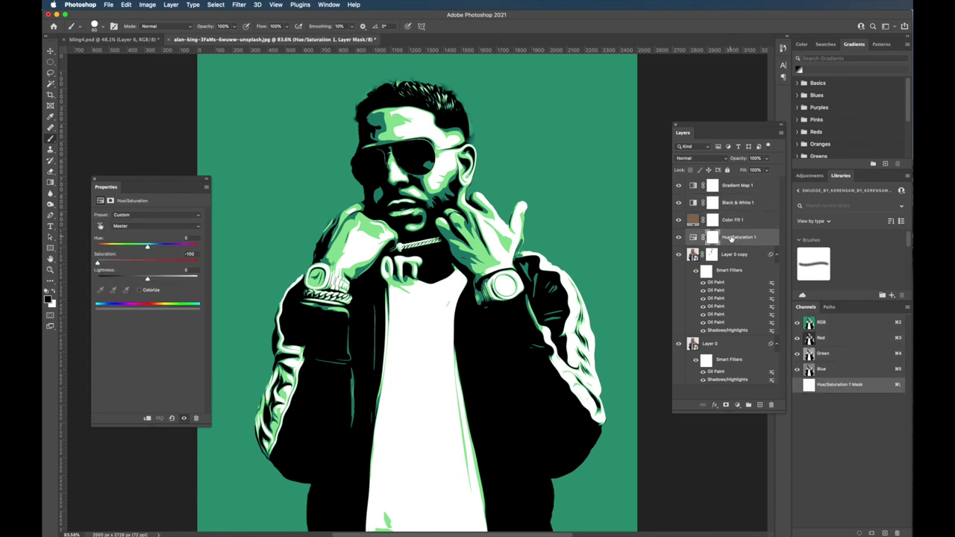
left_click(734, 191)
left_click(734, 204)
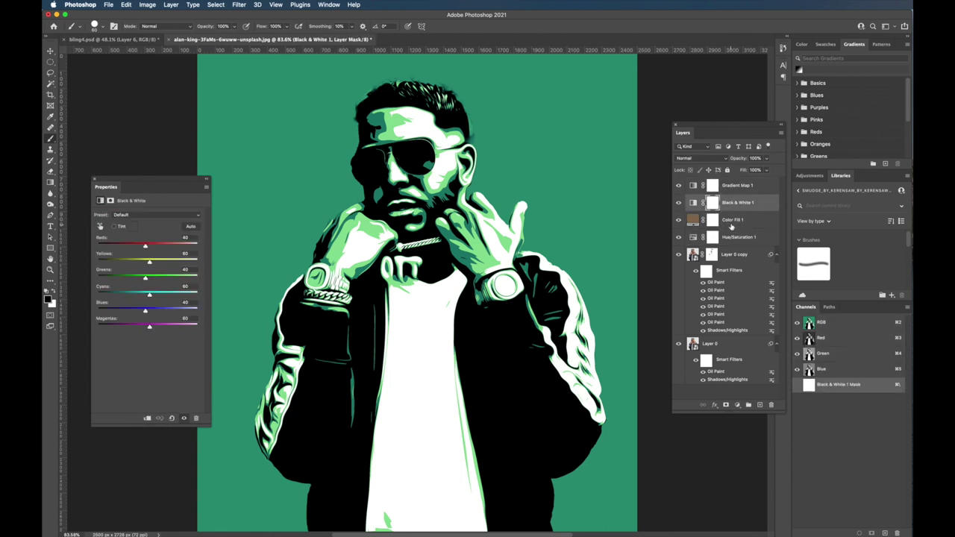
left_click(732, 224)
left_click(735, 238)
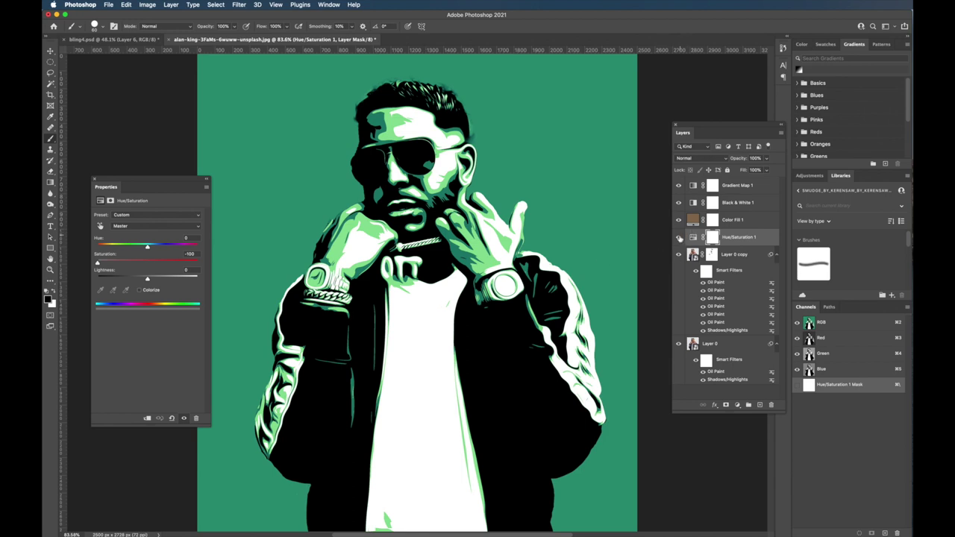
- Hide the four adjustment and fill layers, and compare the photo with Layer 0 copy hidden and shown
left_click_drag(679, 237, 679, 185)
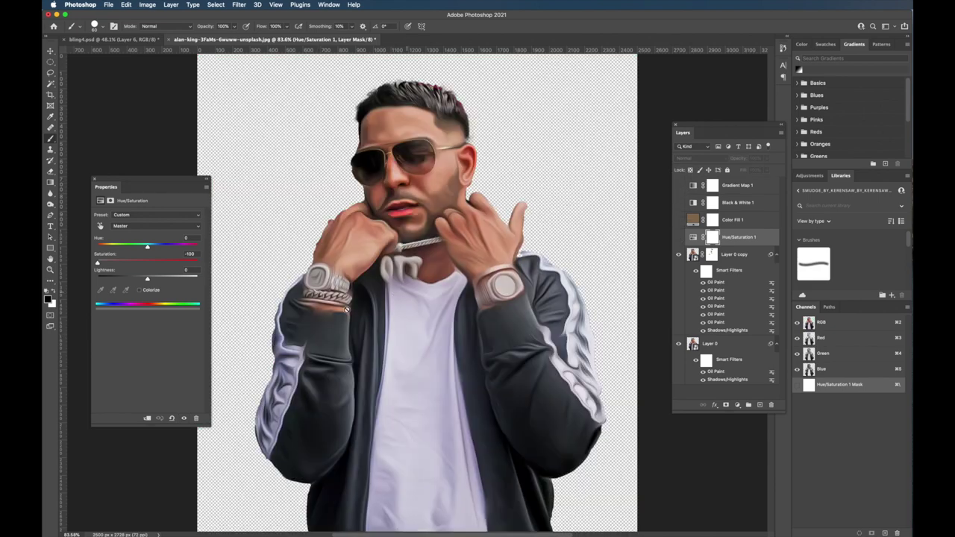
left_click(678, 254)
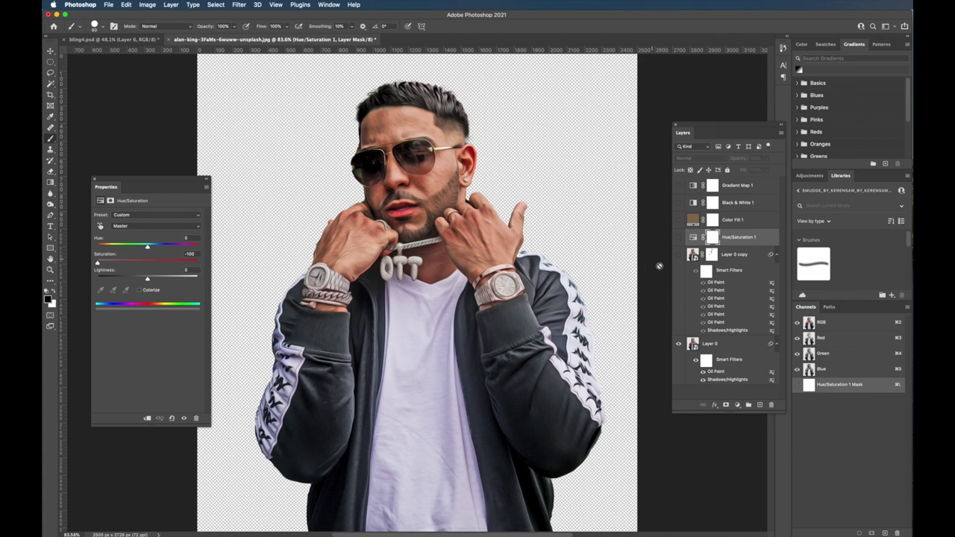
left_click(679, 253)
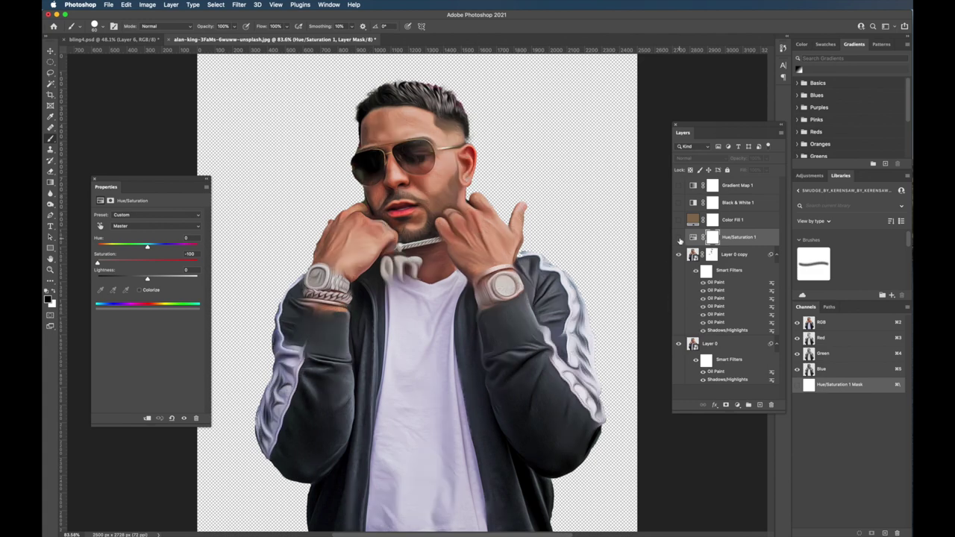
- Show Hue/Saturation 1, Color Fill 1, Black & White 1 and Gradient Map 1 one by one, comparing with Black & White 1 off and on
left_click(678, 236)
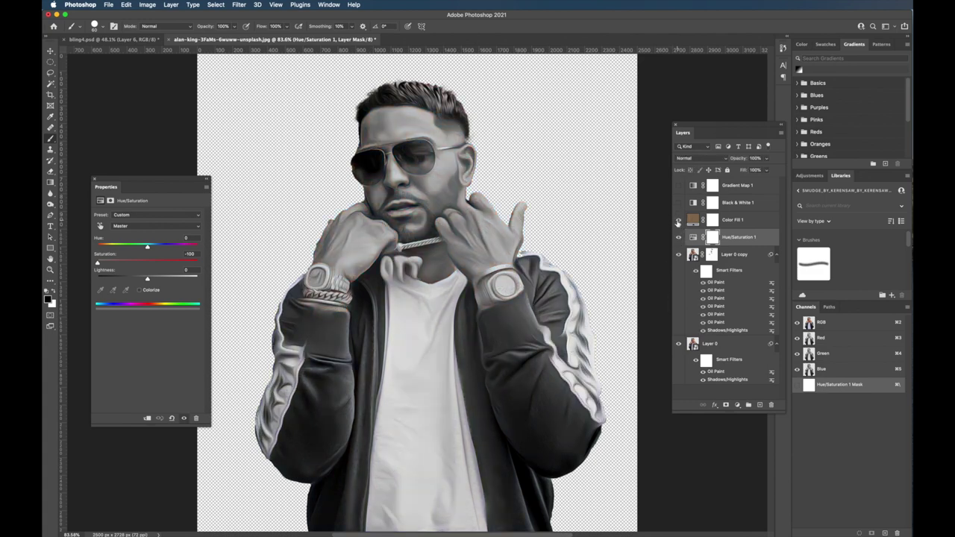
left_click(679, 219)
left_click(678, 202)
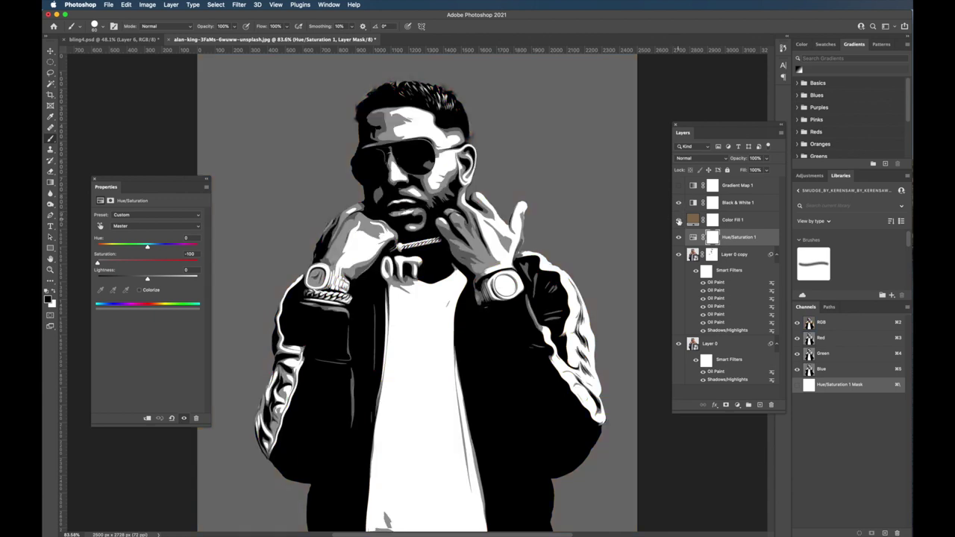
left_click(678, 202)
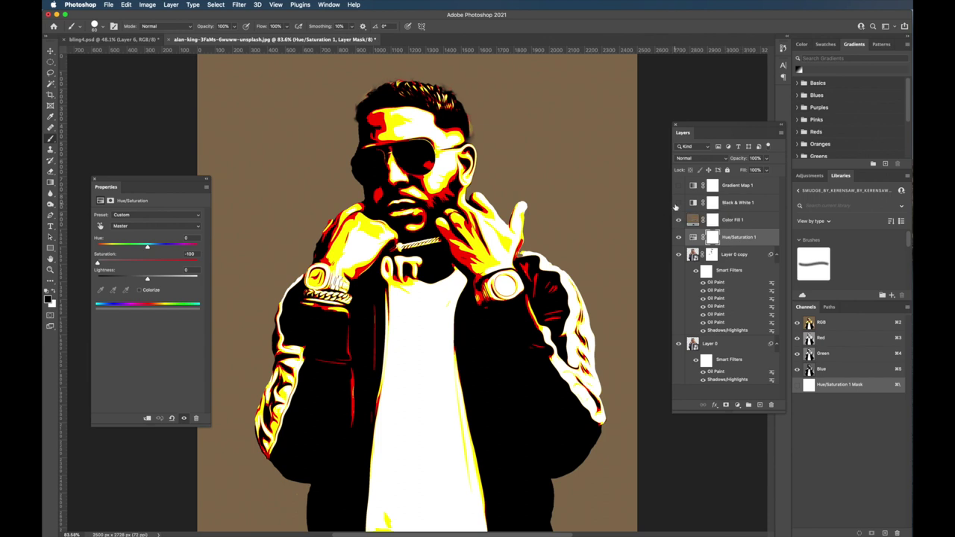
left_click(677, 203)
left_click(678, 186)
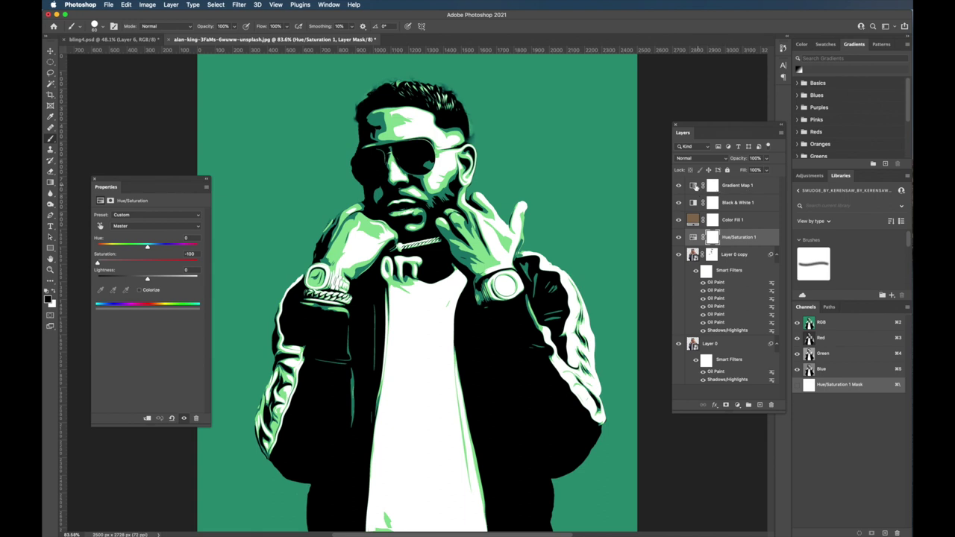
- Try recoloring the dark green 40% stop of Gradient Map 1 to blue #2a3f9a
left_click(692, 186)
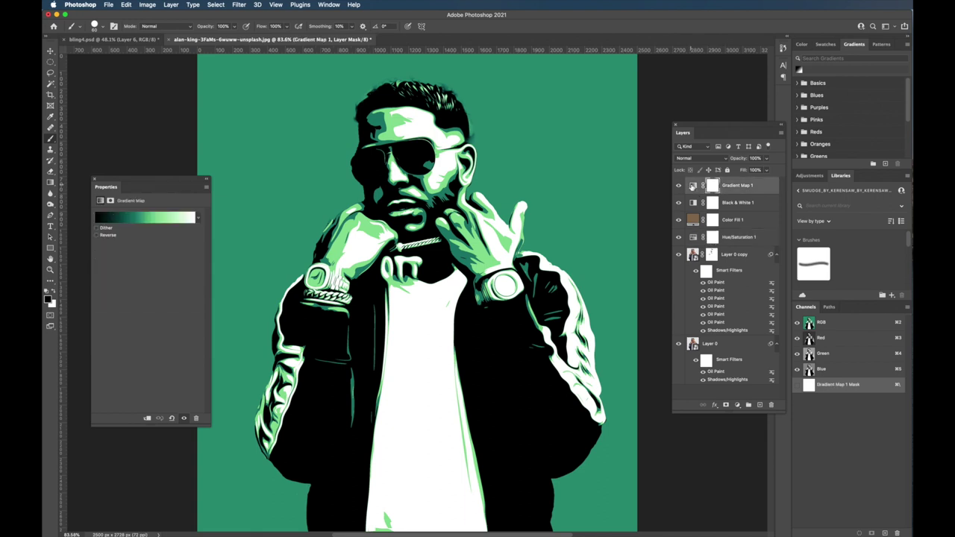
left_click(149, 218)
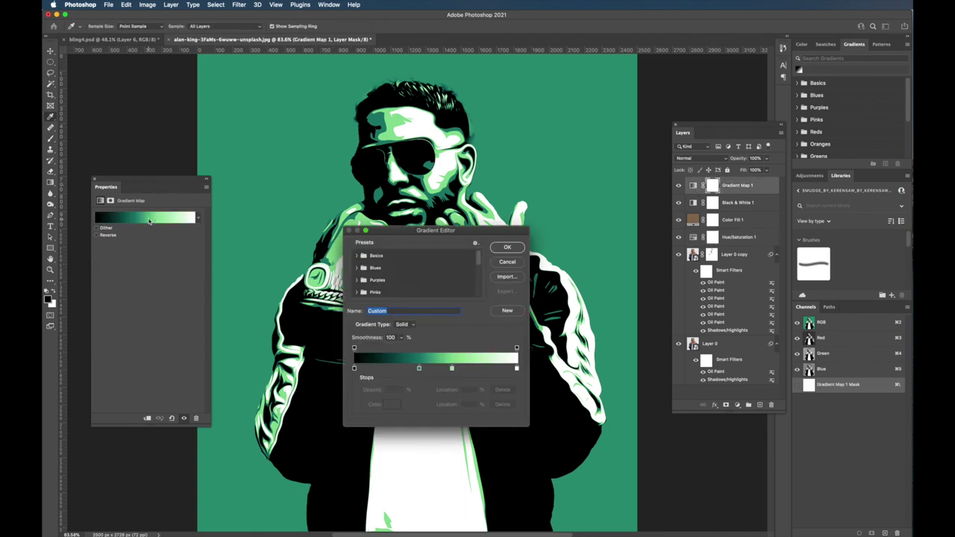
left_click(419, 368)
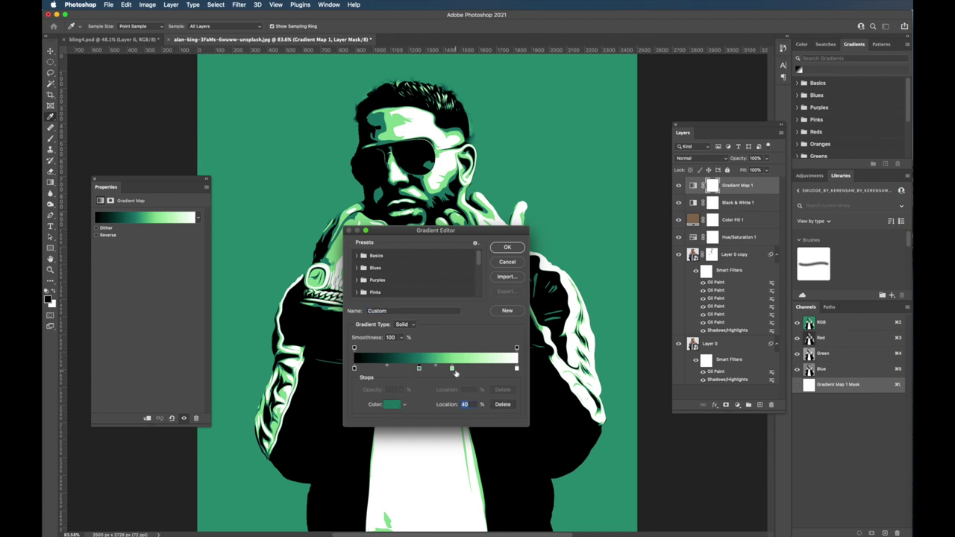
left_click(452, 368)
left_click(418, 369)
left_click(388, 405)
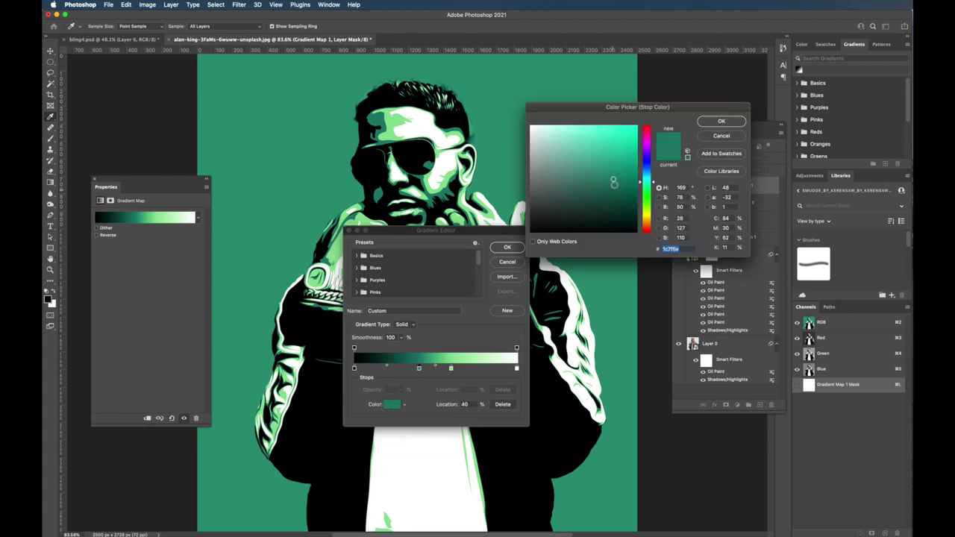
left_click(647, 165)
left_click(608, 167)
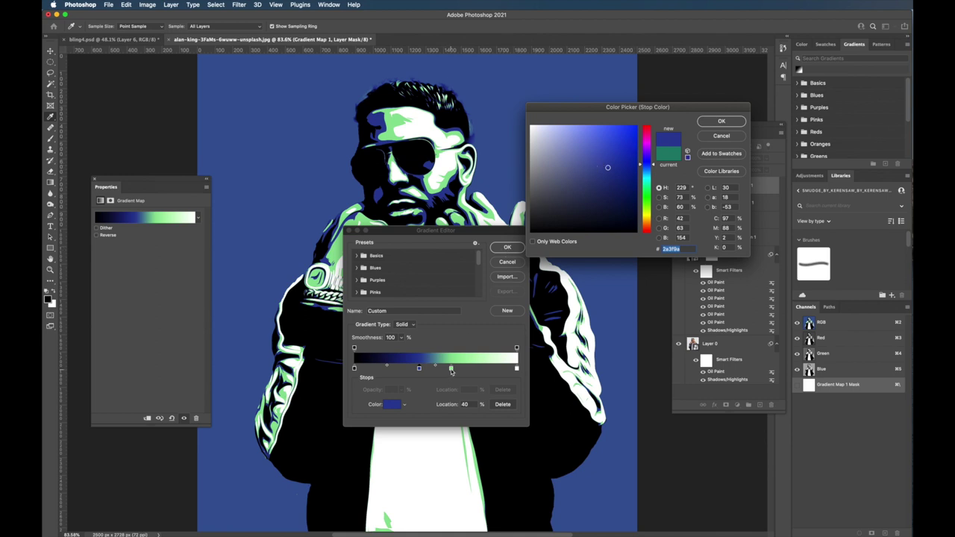
left_click(721, 121)
- Try orange #d37d31 for the light green 60% stop of Gradient Map 1, moving the dialogs clear of the portrait
left_click(451, 368)
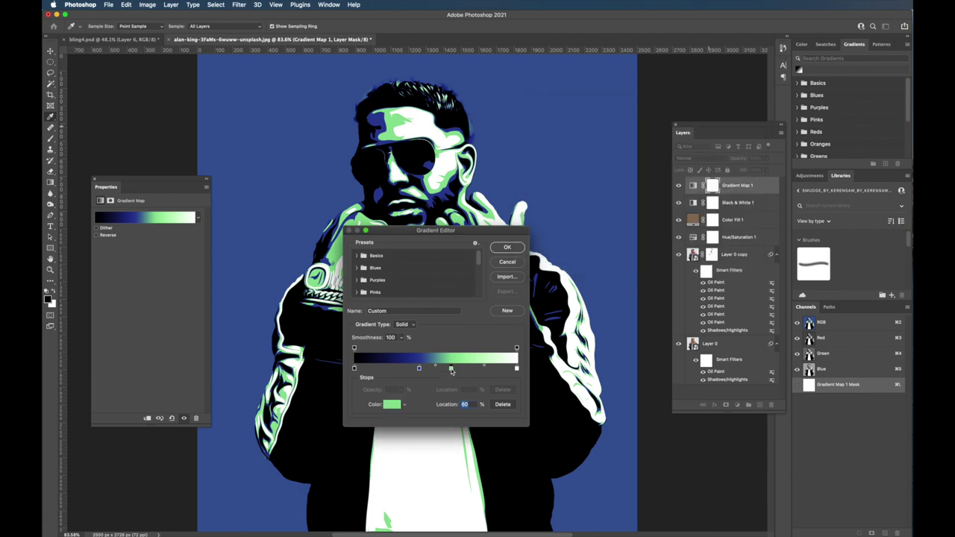
left_click(391, 405)
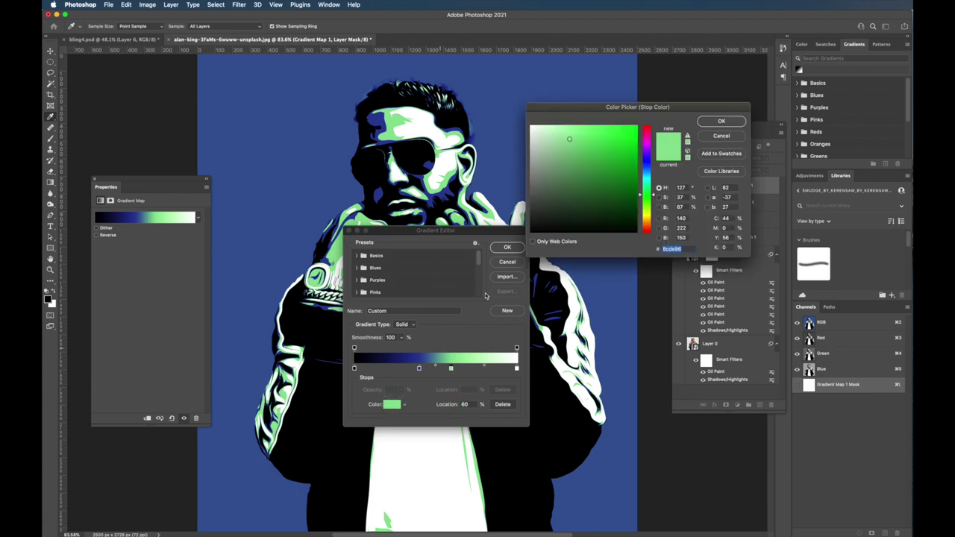
left_click_drag(647, 219, 646, 221)
left_click_drag(606, 188, 607, 181)
left_click_drag(649, 222, 653, 225)
left_click_drag(594, 186, 613, 143)
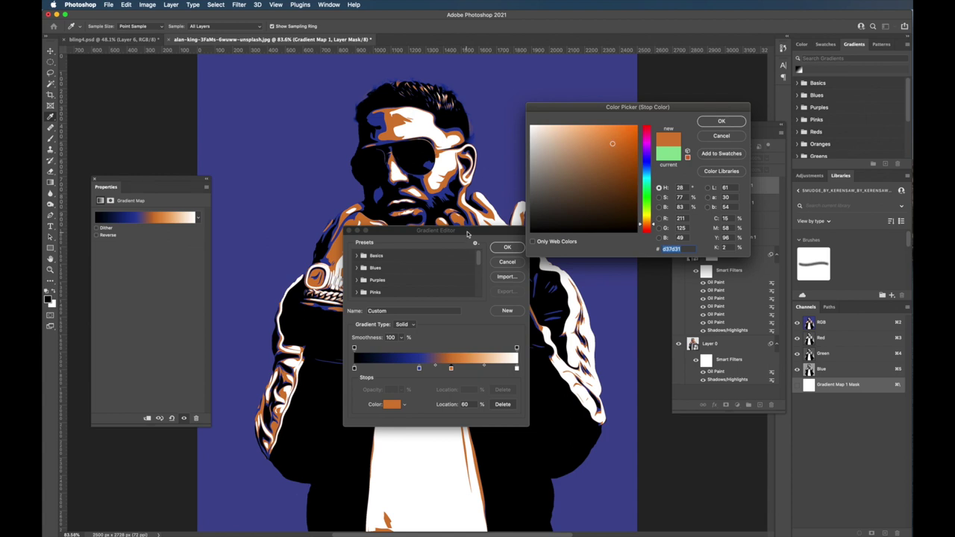
left_click_drag(678, 107, 730, 189)
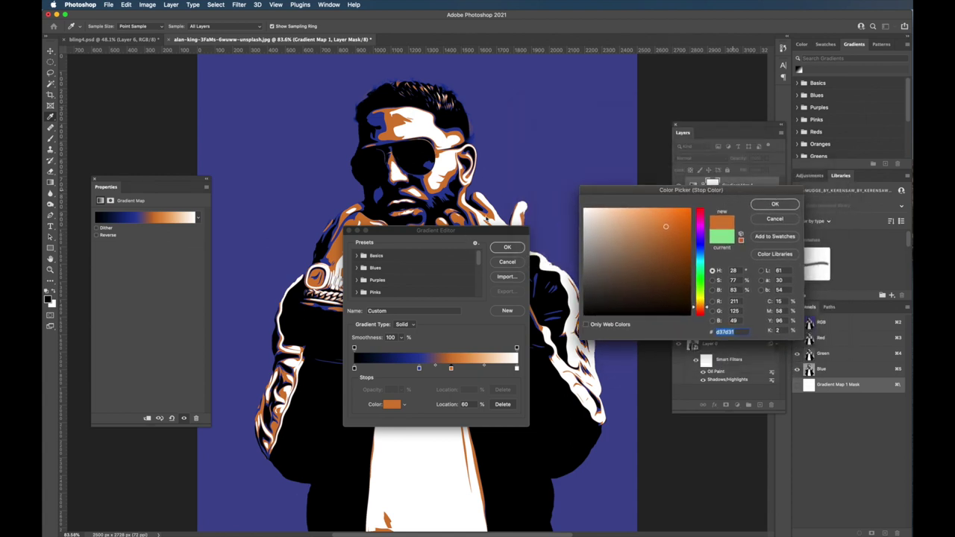
left_click_drag(476, 233, 448, 240)
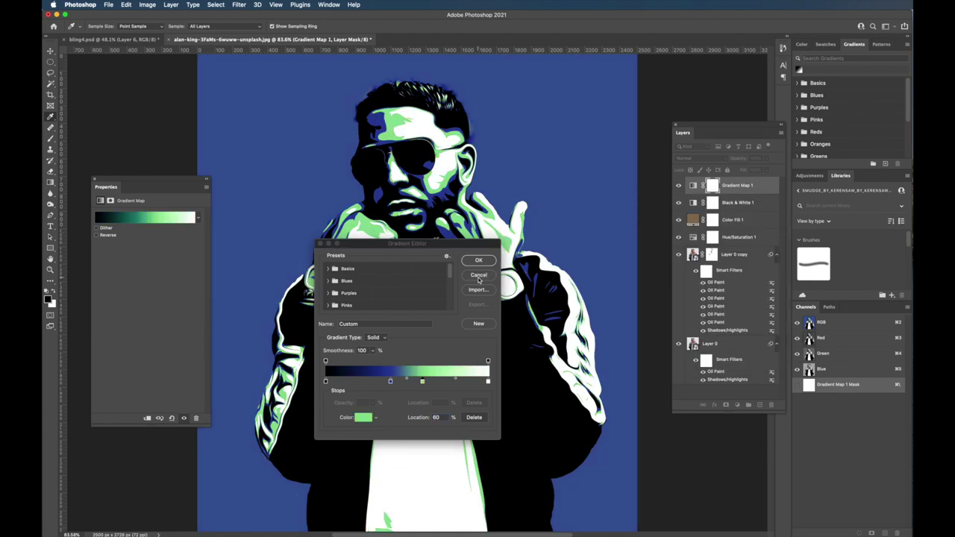
- Discard the trial gradient colors of Gradient Map 1, and hide the white Layer 6 in bling4.psd to reveal its finished artwork
left_click(479, 260)
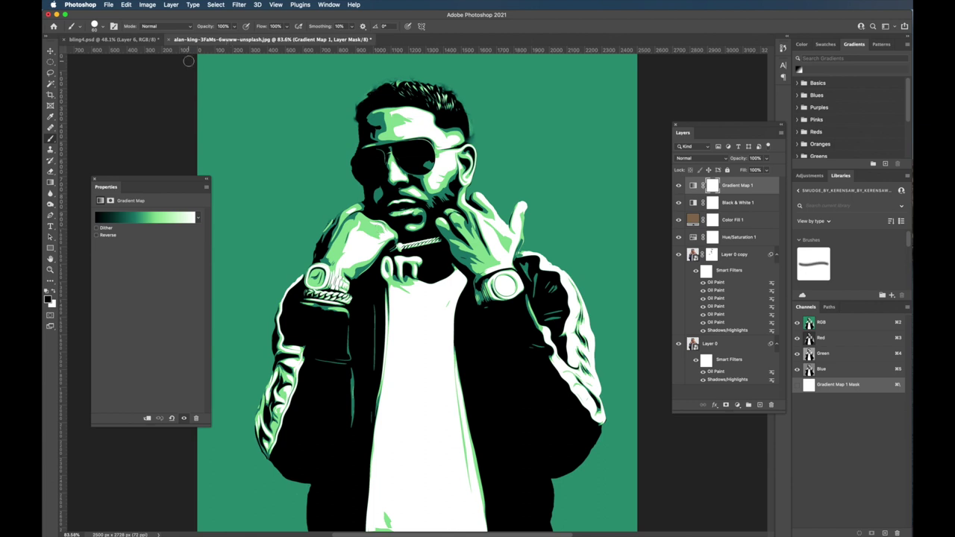
left_click(130, 41)
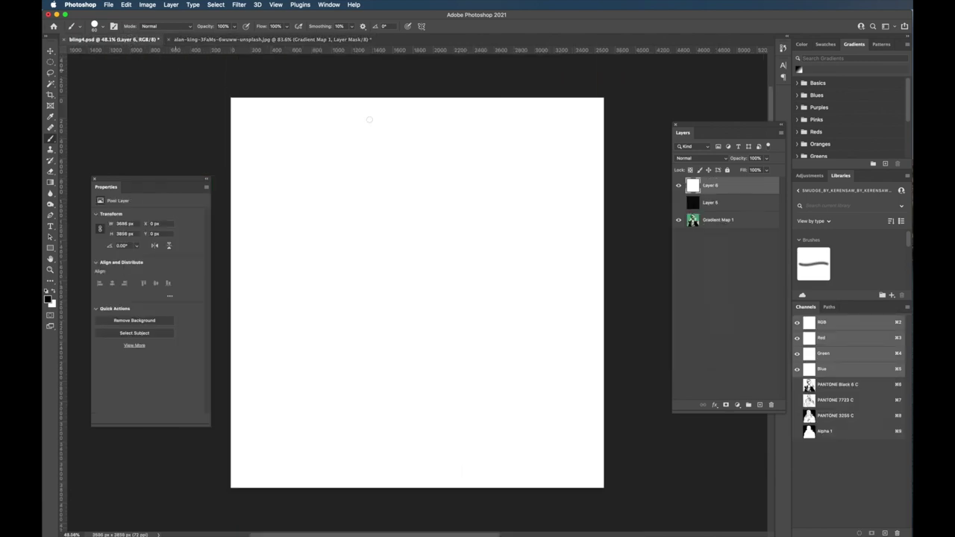
left_click(678, 185)
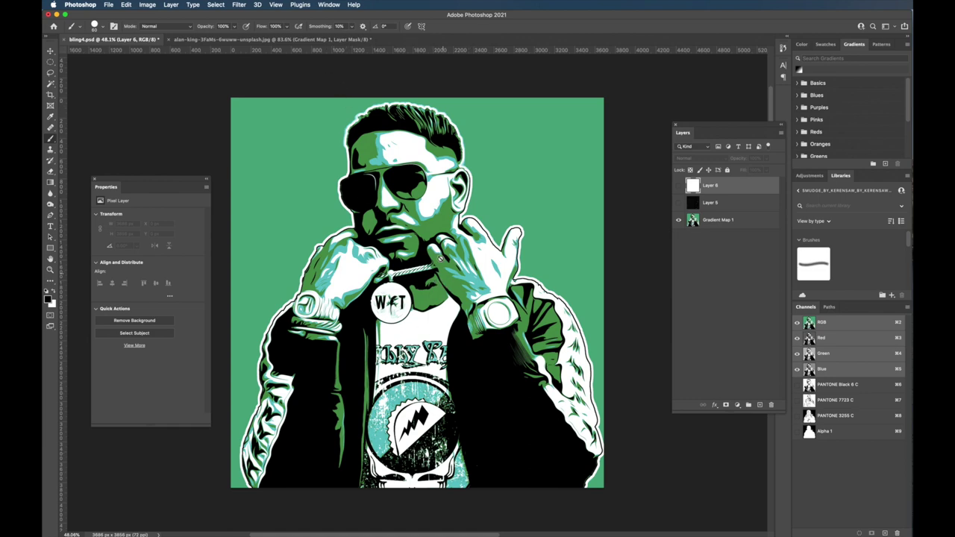
- Compare the finished bling4.psd artwork with the green portrait by alternating between the two documents, ending on the portrait
left_click(309, 41)
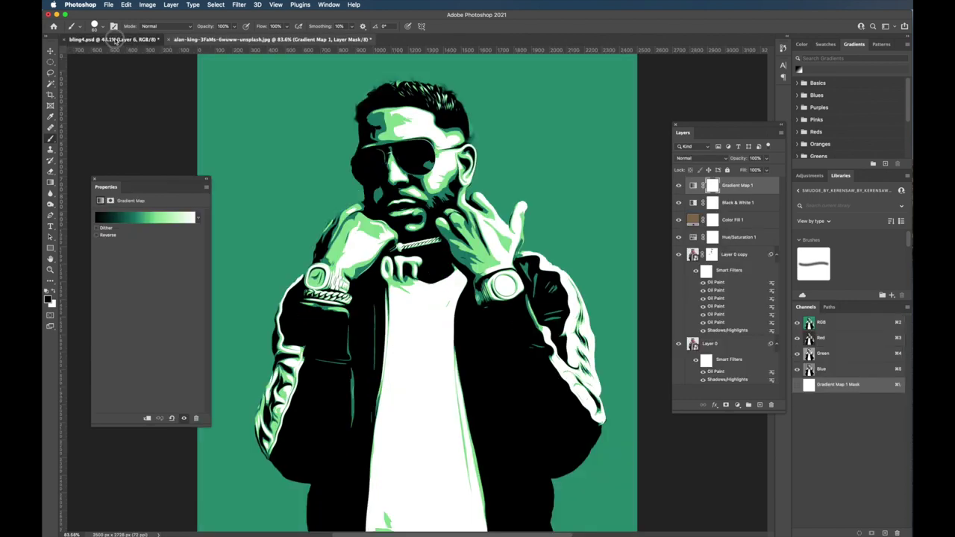
left_click(115, 39)
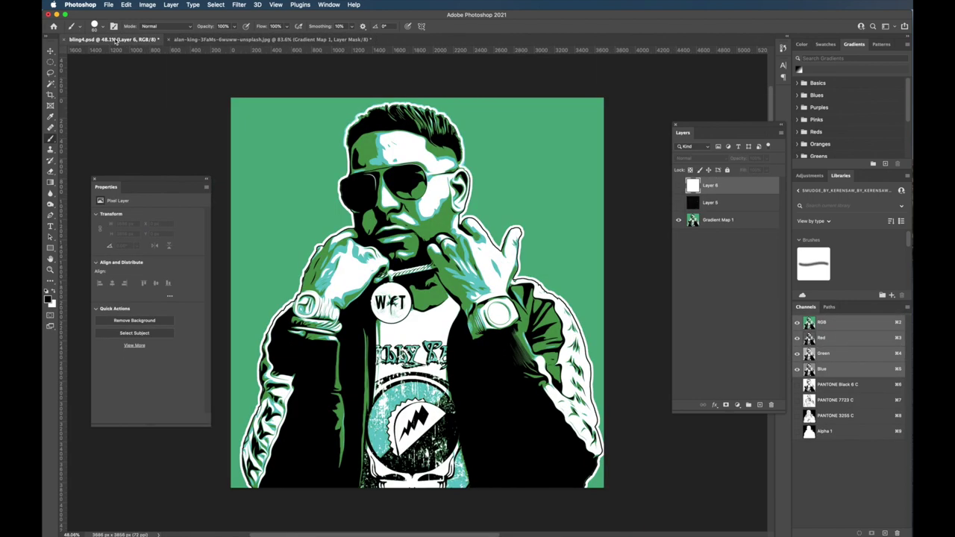
left_click(241, 41)
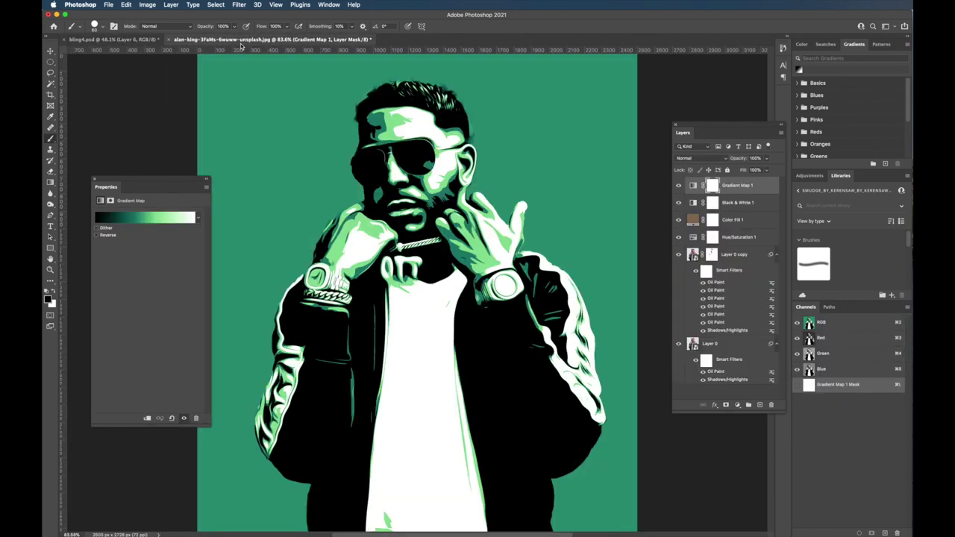
left_click(115, 39)
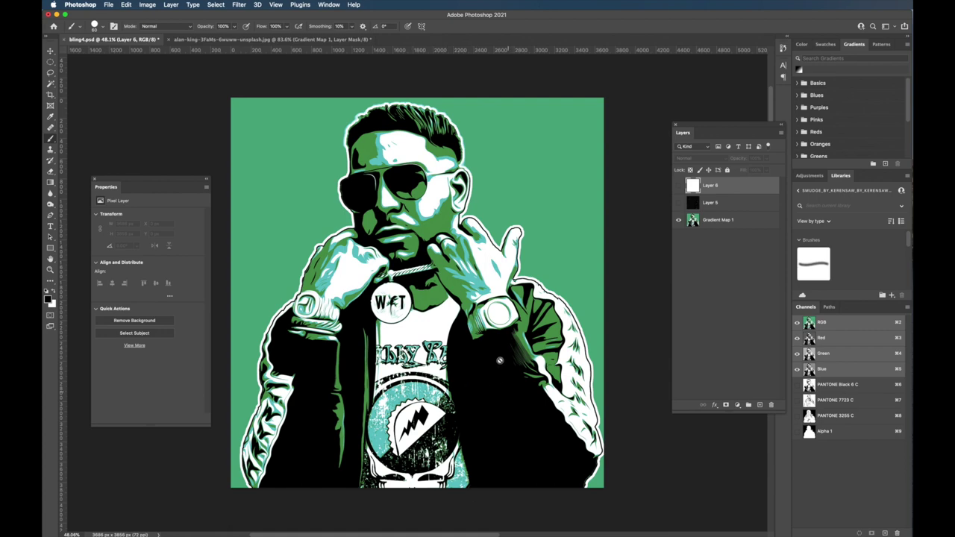
left_click(272, 39)
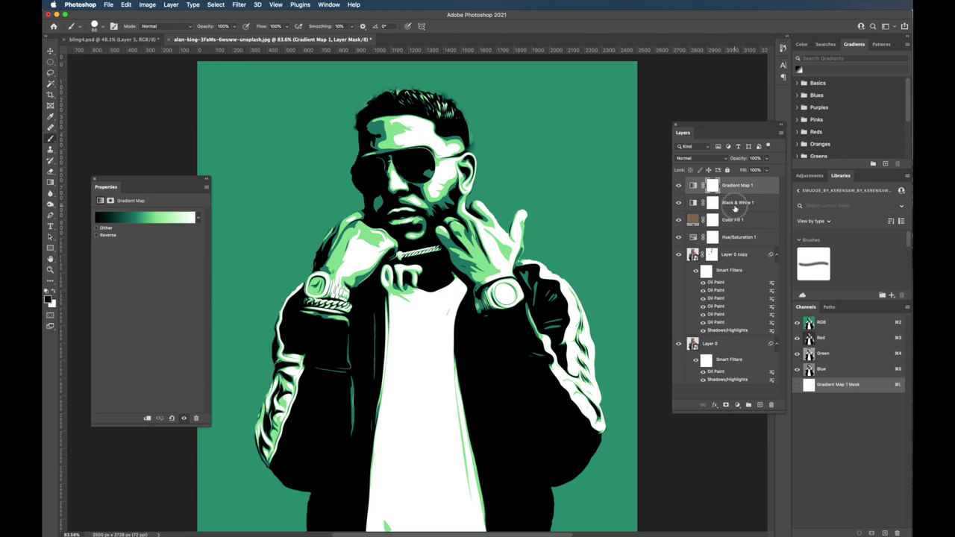
- Review the Black & White 1 adjustment settings, and return to the adjustment settings of Gradient Map 1
left_click(737, 203)
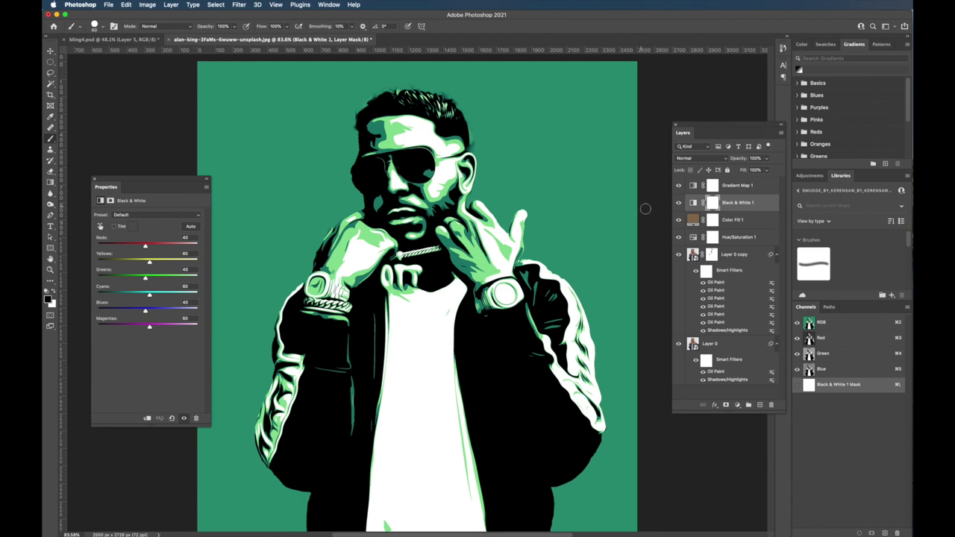
left_click(714, 185)
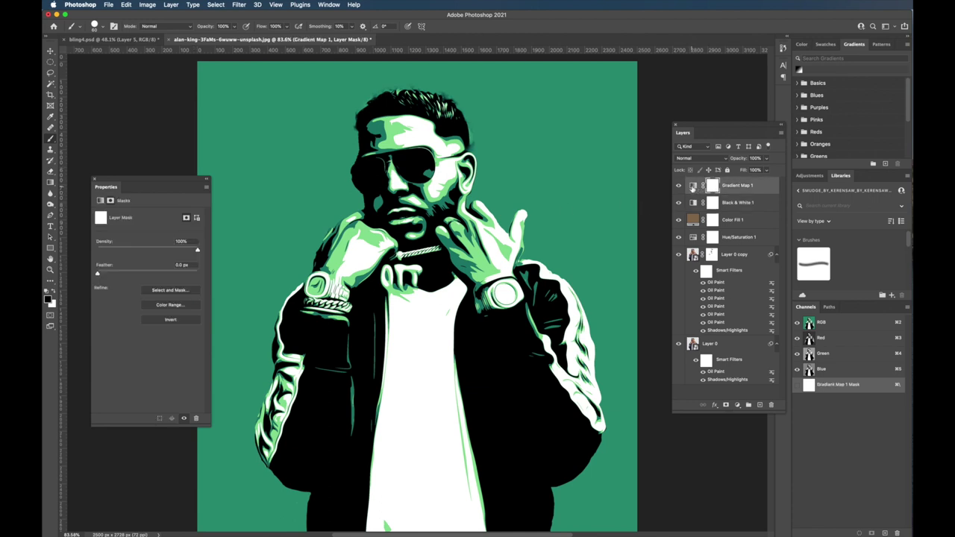
left_click(693, 186)
- Recolor the black 0% stop of Gradient Map 1 to dark blue #242992 and apply the gradient
left_click(172, 218)
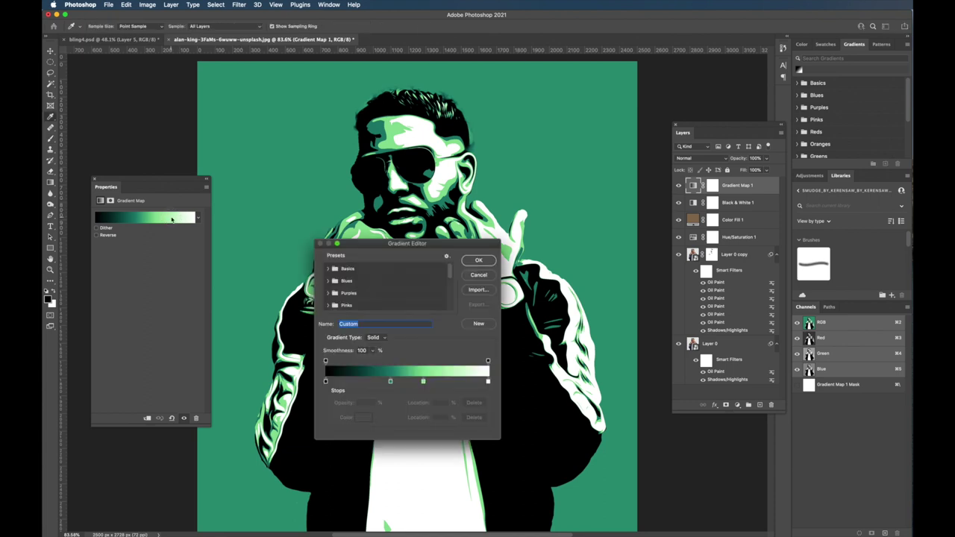
left_click(390, 382)
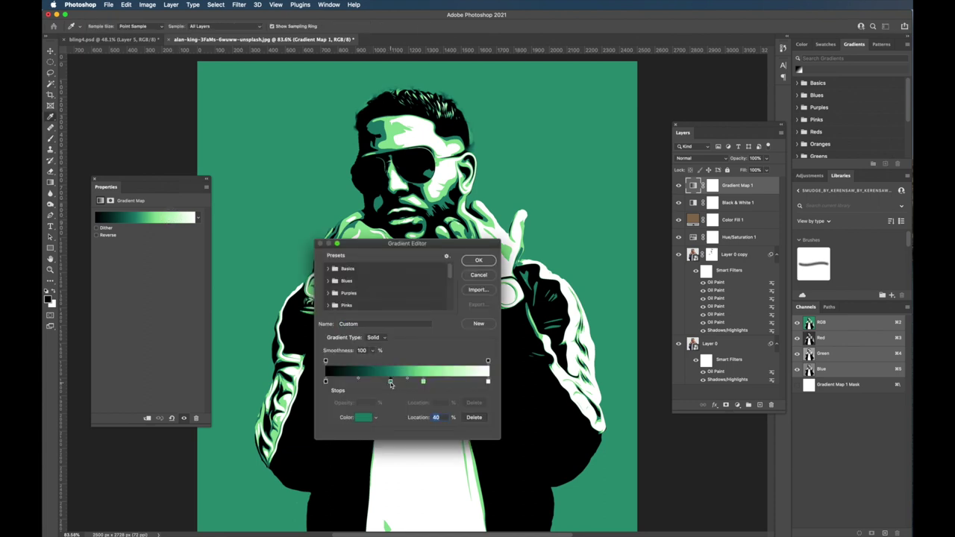
left_click(423, 381)
left_click(326, 382)
left_click(359, 419)
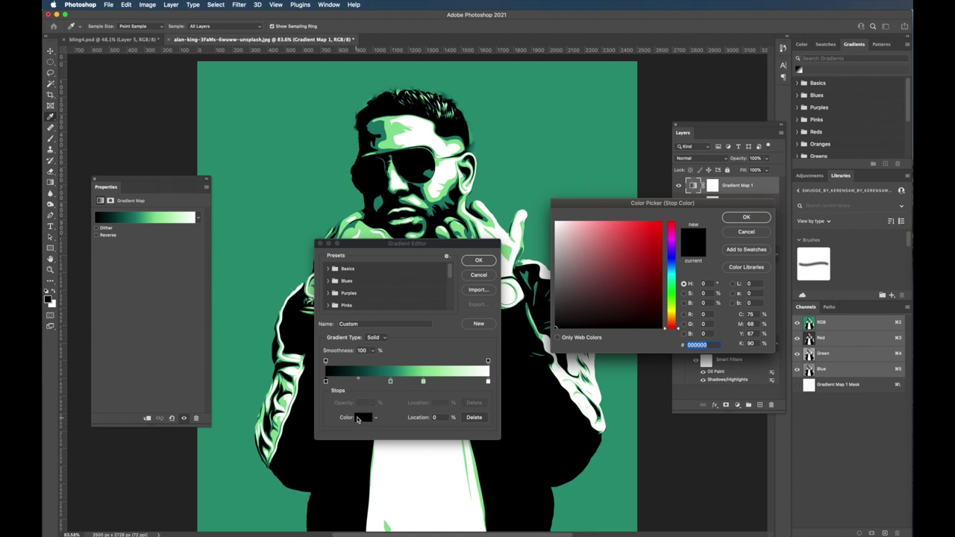
left_click_drag(670, 280, 670, 258)
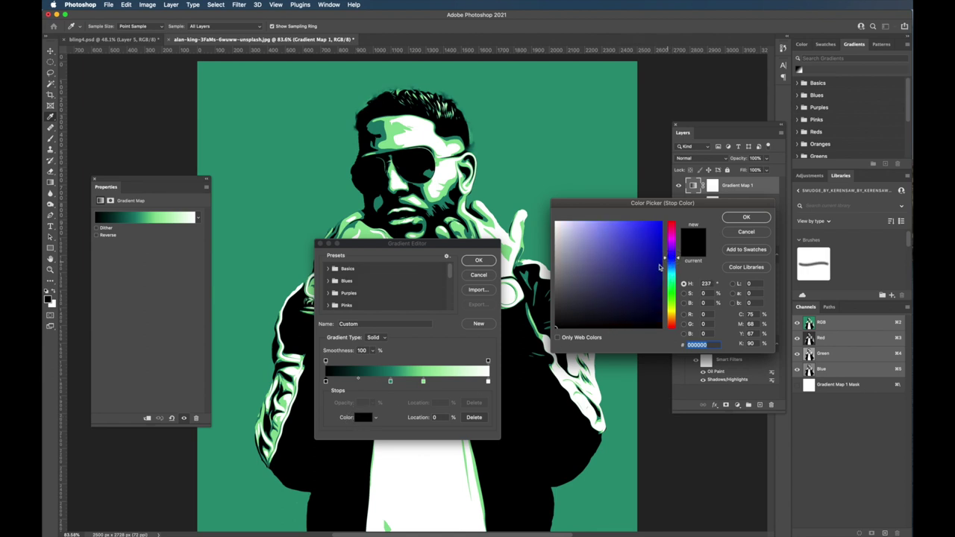
left_click(597, 281)
left_click(635, 267)
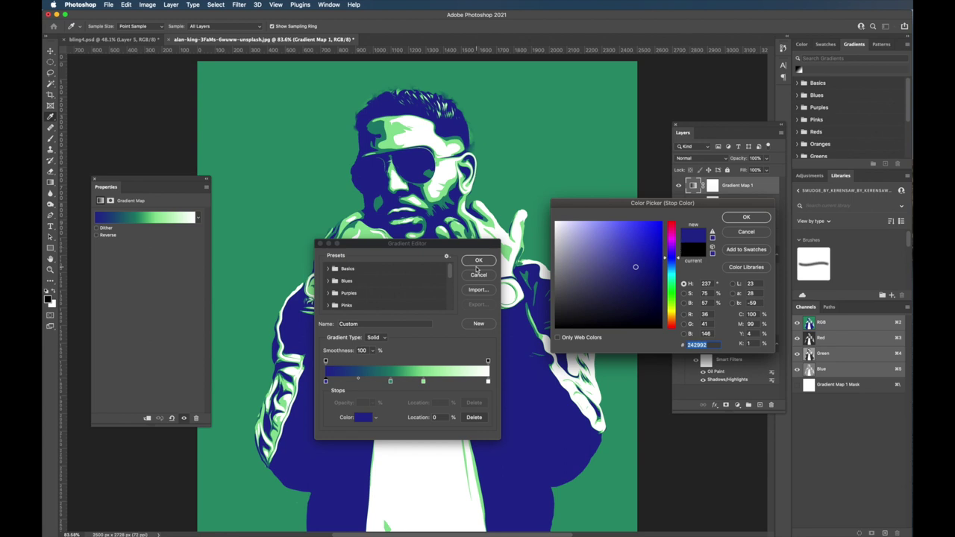
key("Return")
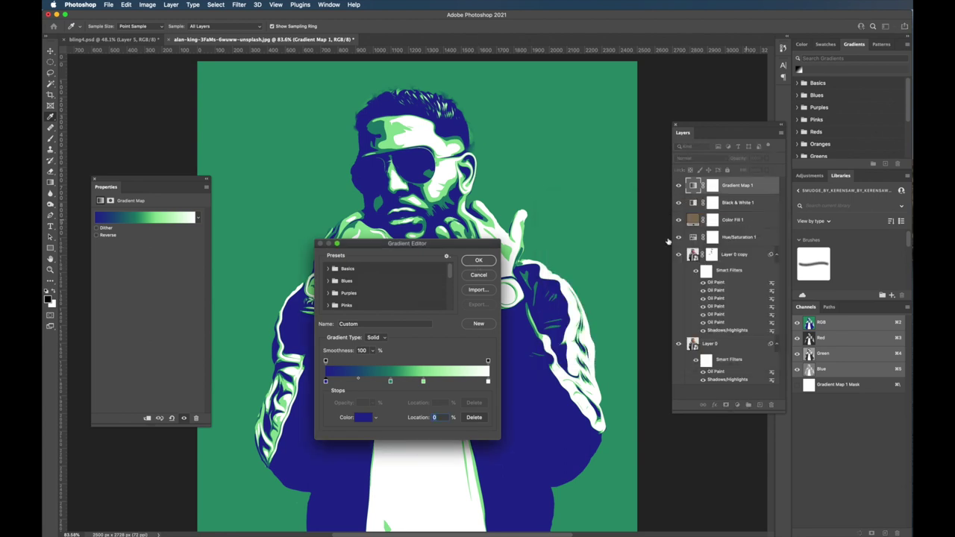
left_click(482, 261)
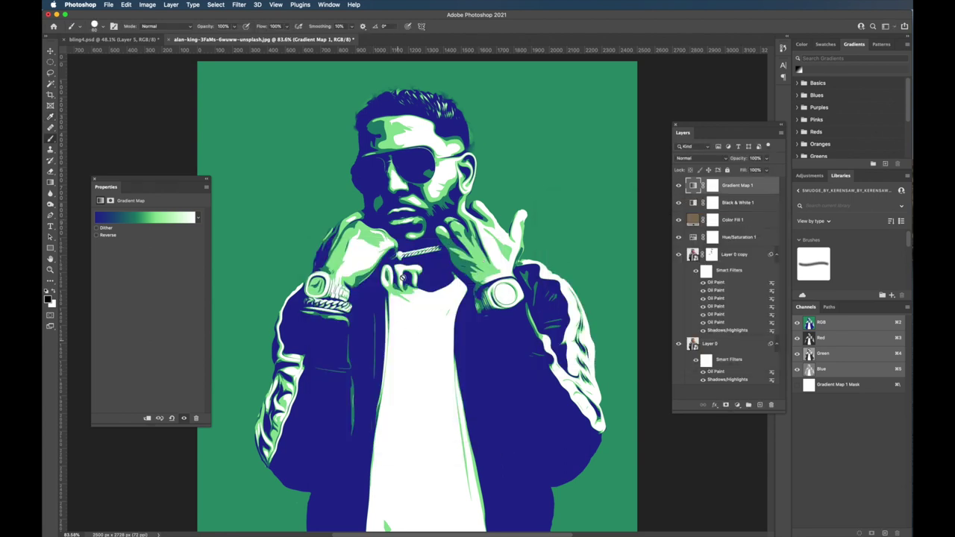